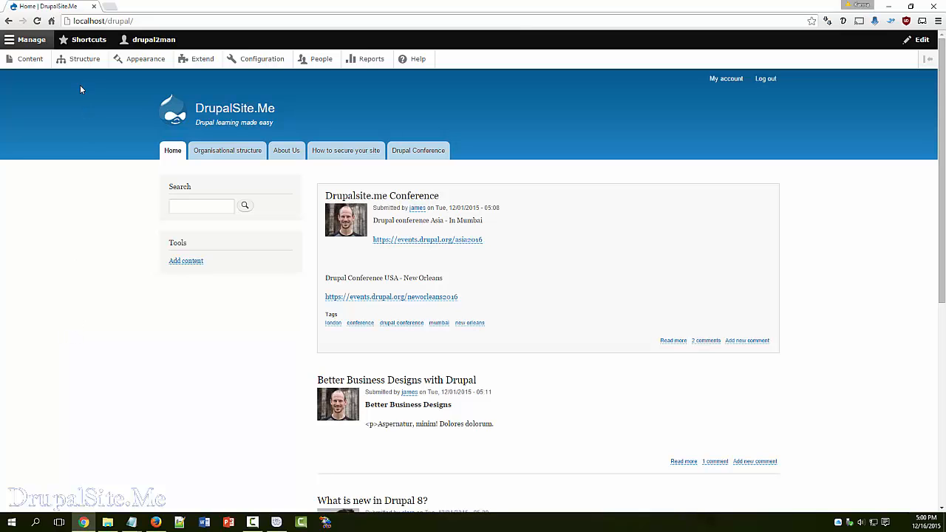
- Start creating a new custom block in the custom block library of the site's block layout
click(85, 61)
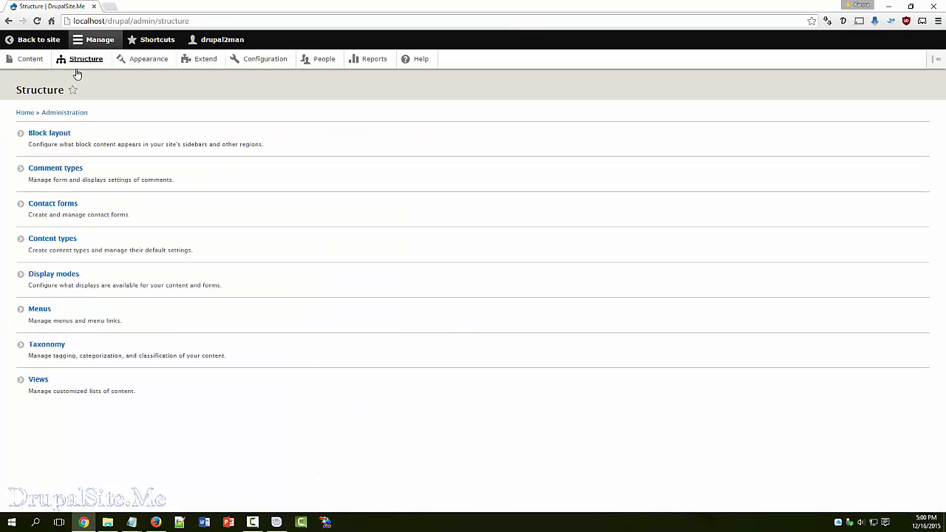
click(57, 137)
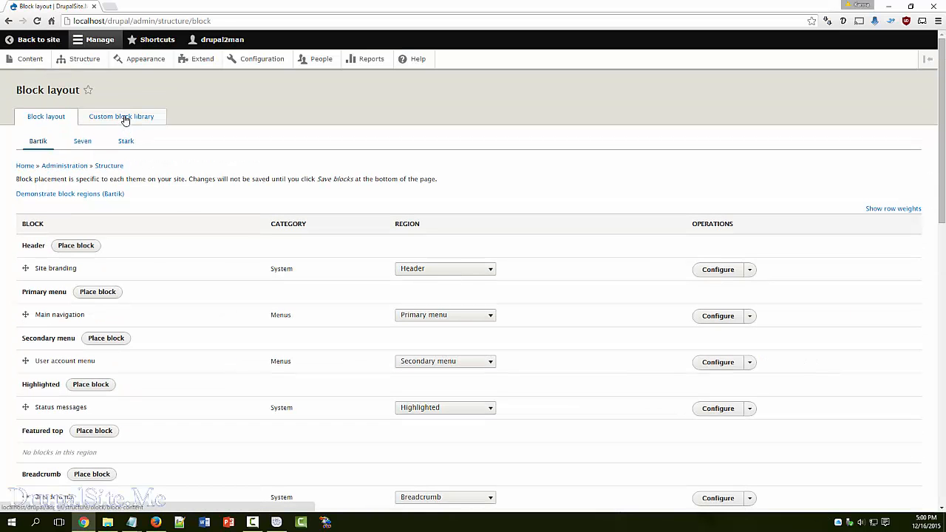
click(125, 120)
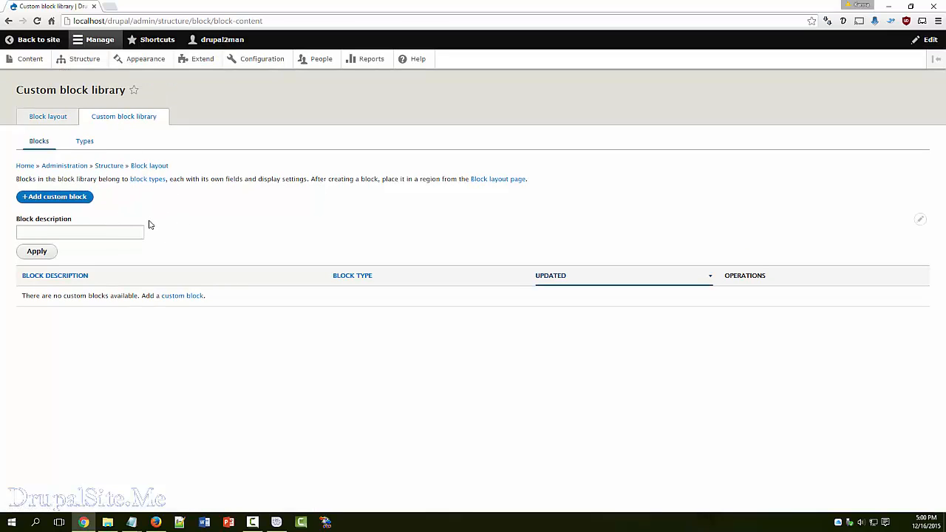
click(61, 200)
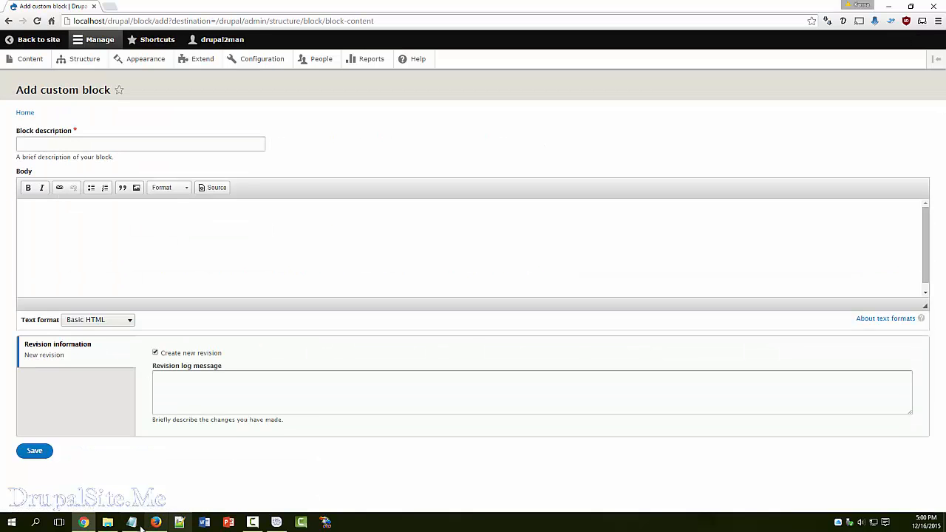
- Copy the whole pay raise announcement from the open Notepad note into the custom block's body
mouse_move(133, 524)
click(81, 473)
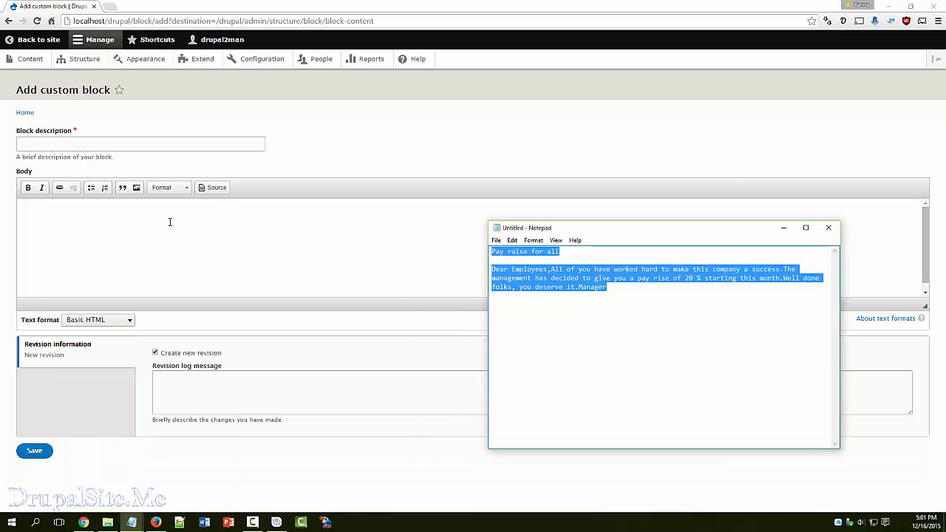
click(116, 214)
key(ctrl+v)
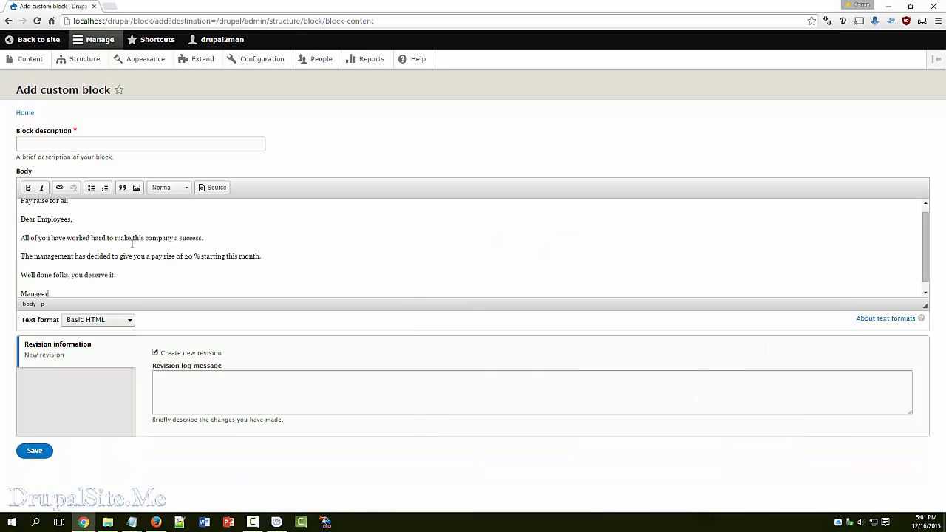
scroll(185, 246, up, 1)
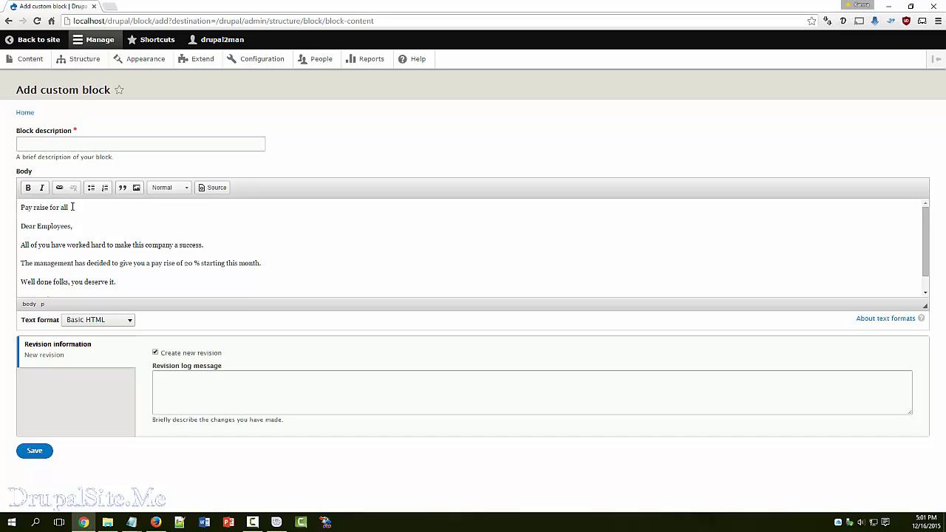
- Move the heading "Pay raise for all" from the body text into the block description
drag(72, 207, 4, 207)
key(ctrl+x)
click(28, 143)
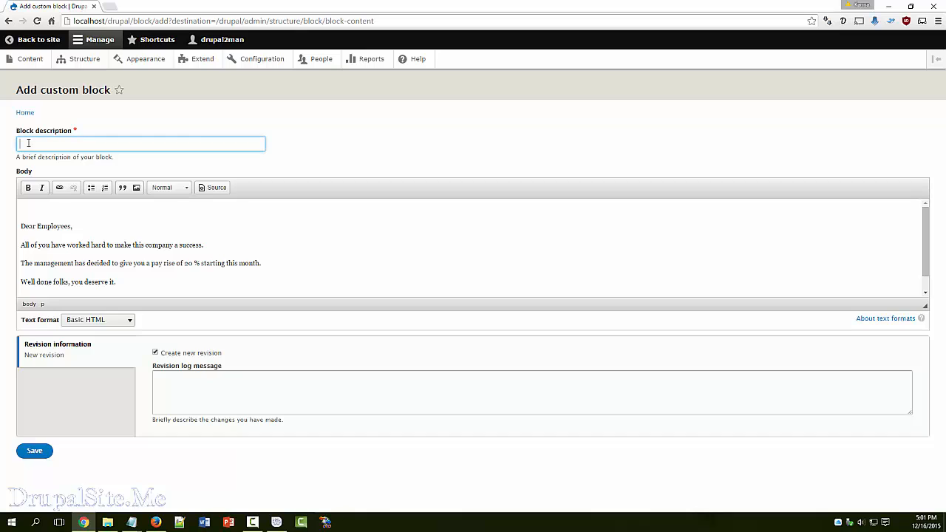
key(ctrl+v)
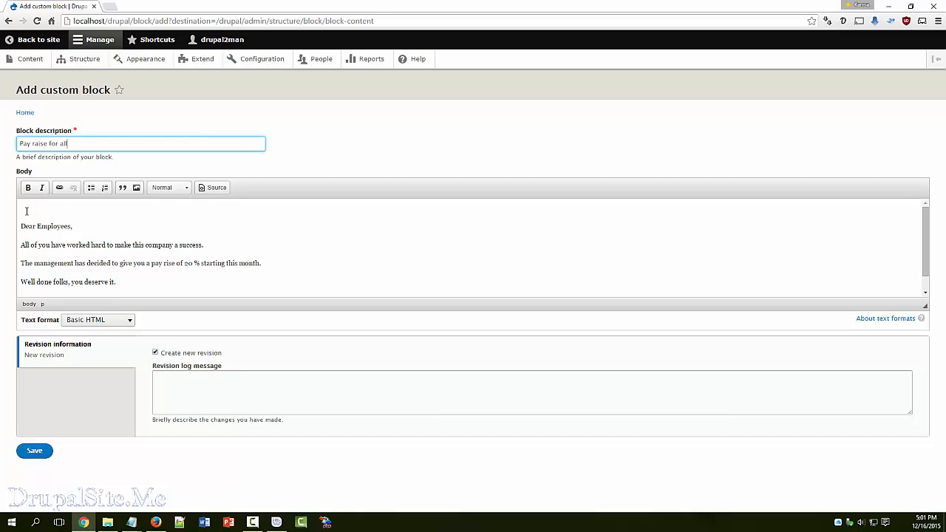
- Insert the image dollars-377x276.jpg above the "Dear Employees" line, centred, with the alternative text "dollers-image"
click(26, 210)
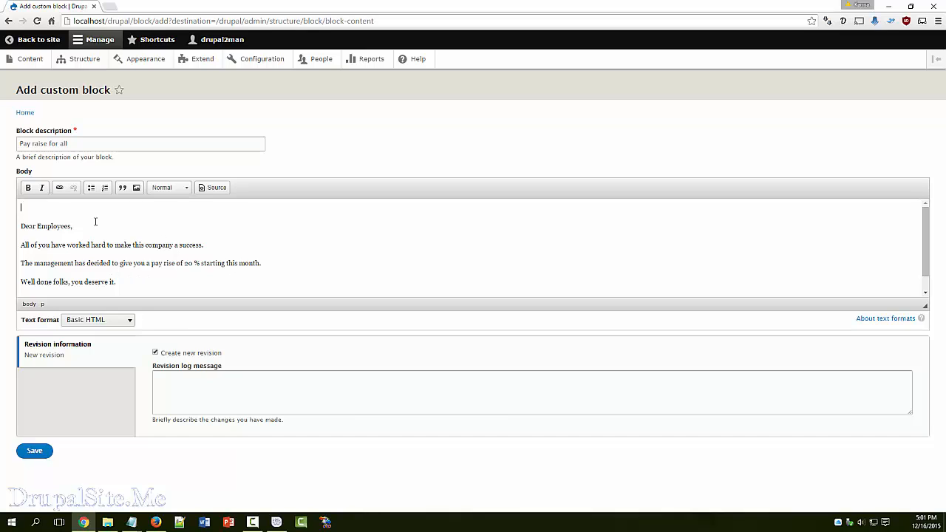
click(137, 187)
click(384, 260)
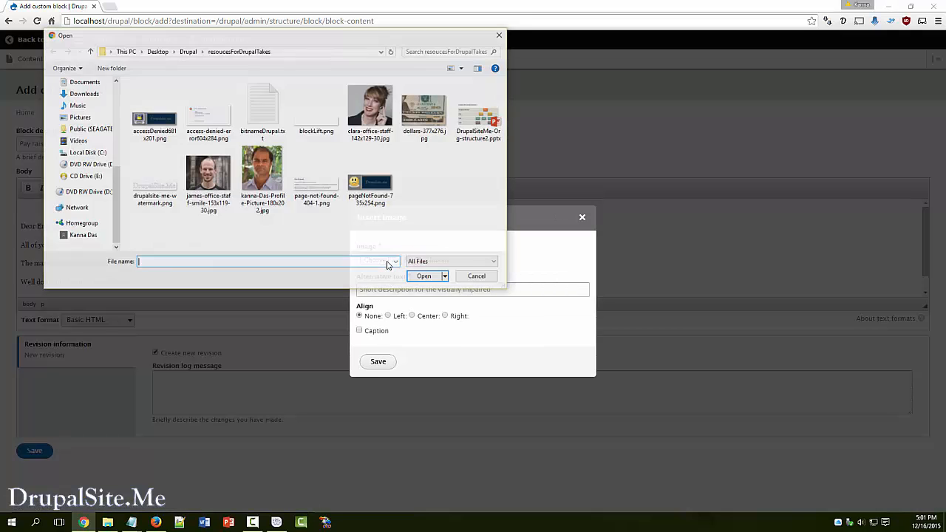
click(424, 112)
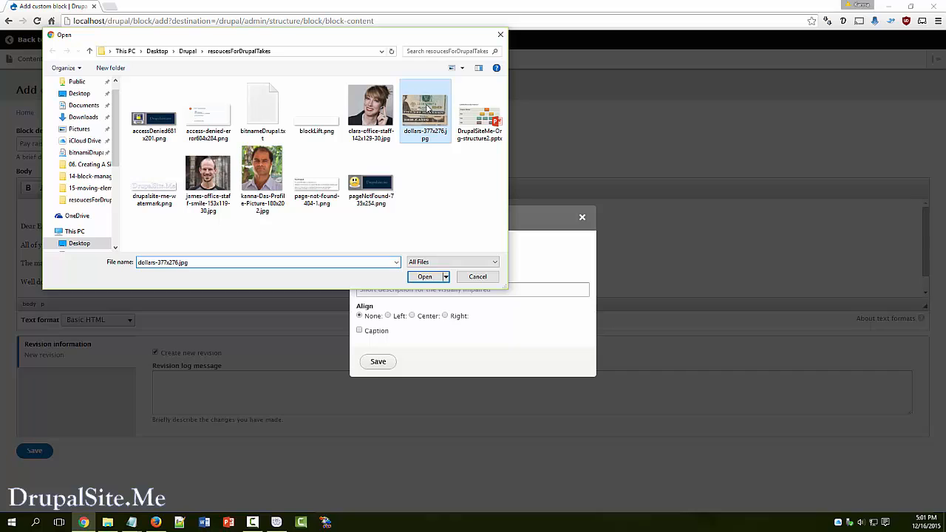
click(424, 277)
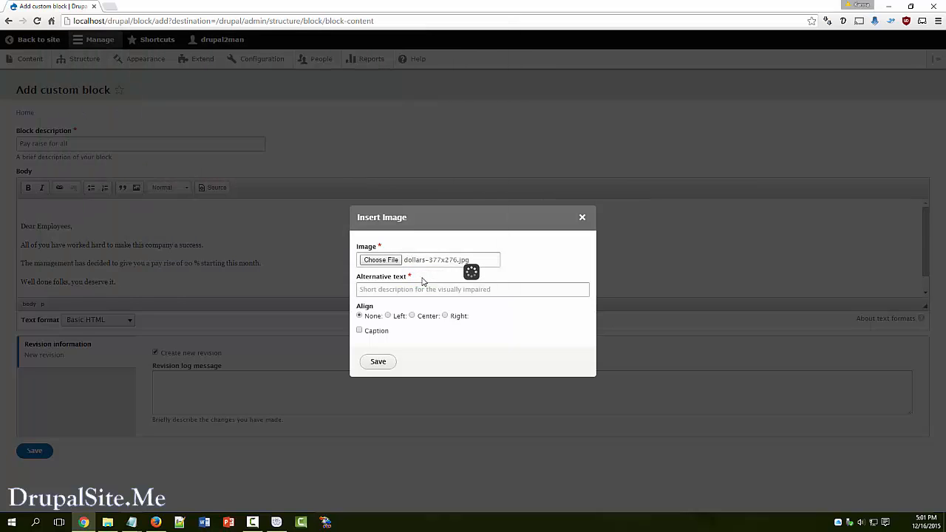
text(dollers-image)
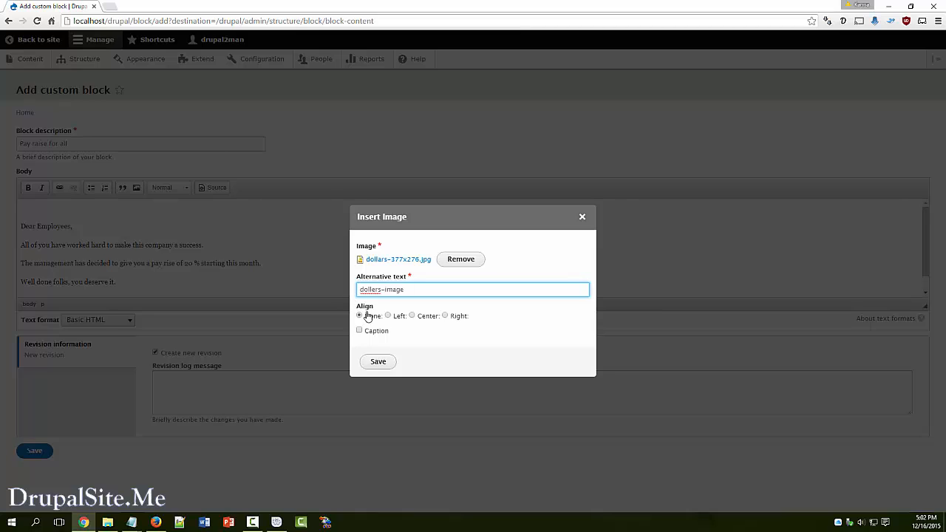
click(412, 315)
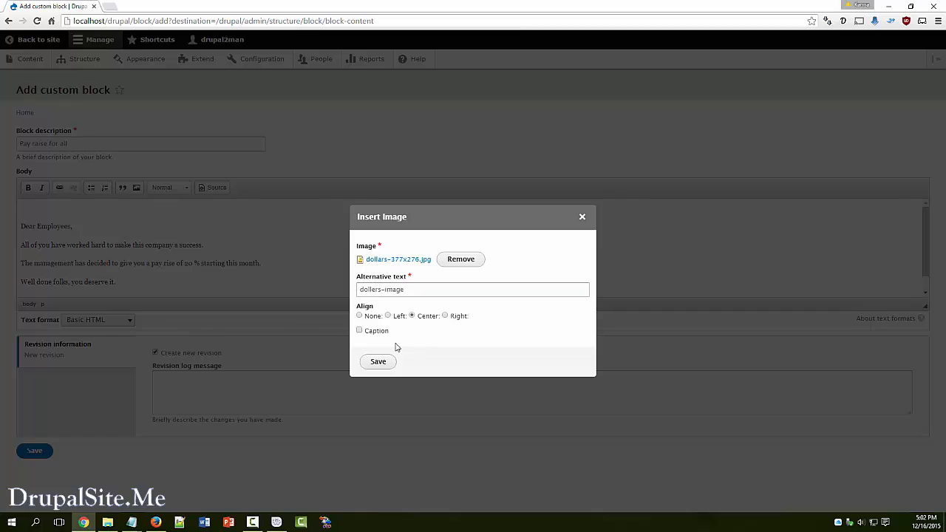
click(359, 330)
click(378, 362)
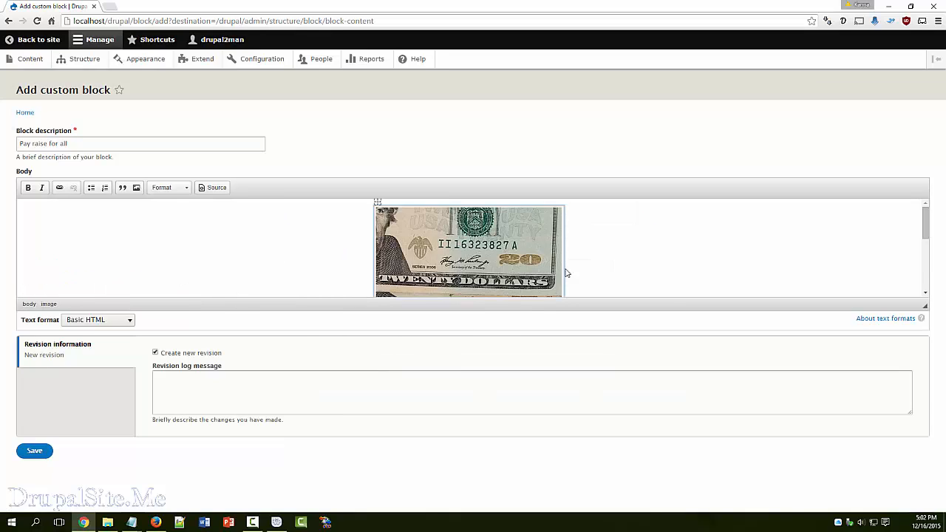
- Check the body text below the image and save the new custom block
drag(926, 225, 928, 277)
click(125, 210)
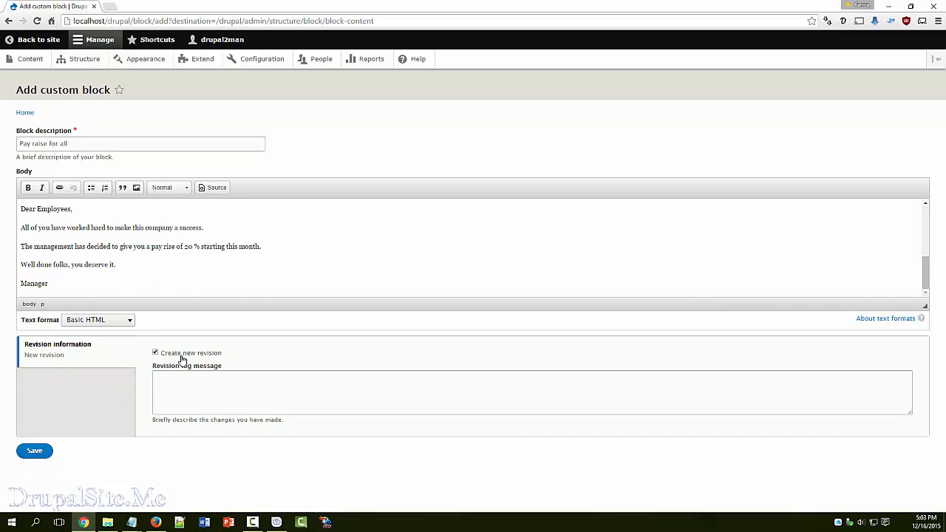
click(161, 353)
click(37, 452)
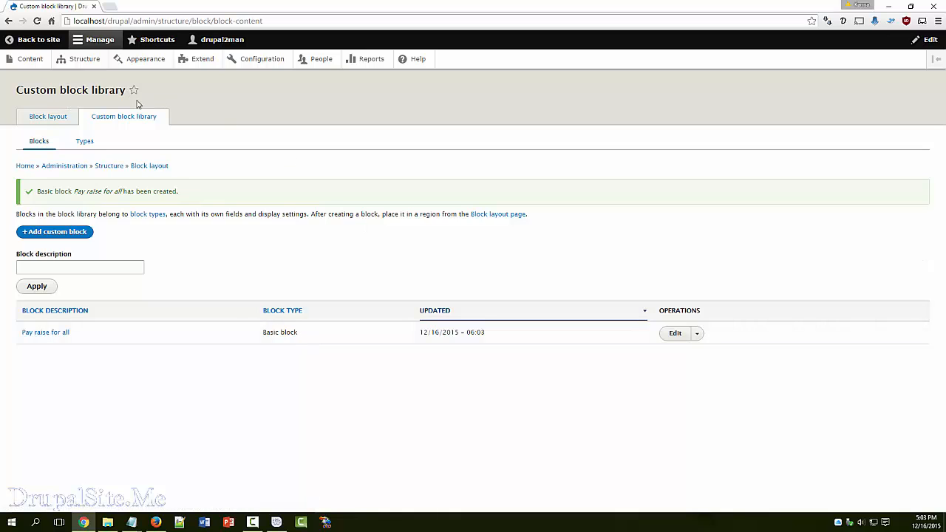
- Return to the site's home page and look through its full length for the new block
click(40, 40)
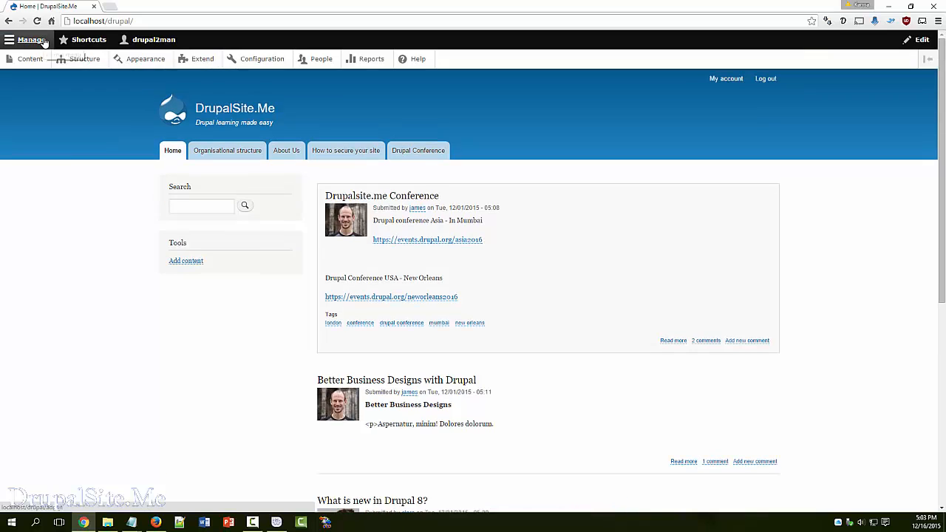
click(230, 111)
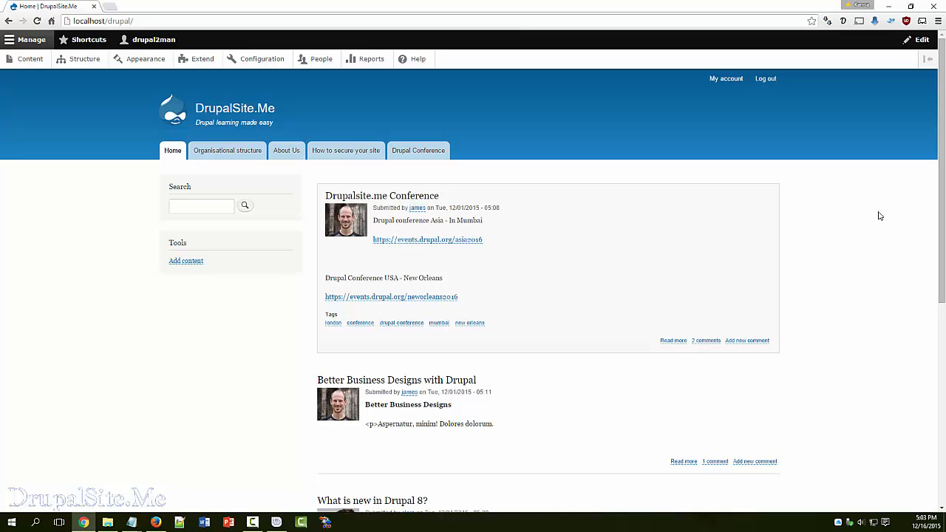
drag(939, 169, 732, 435)
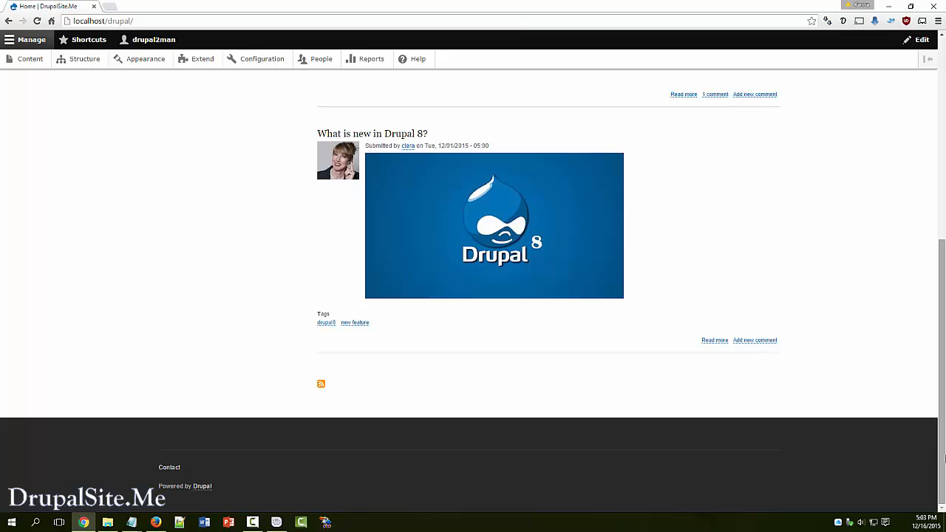
drag(941, 458, 940, 230)
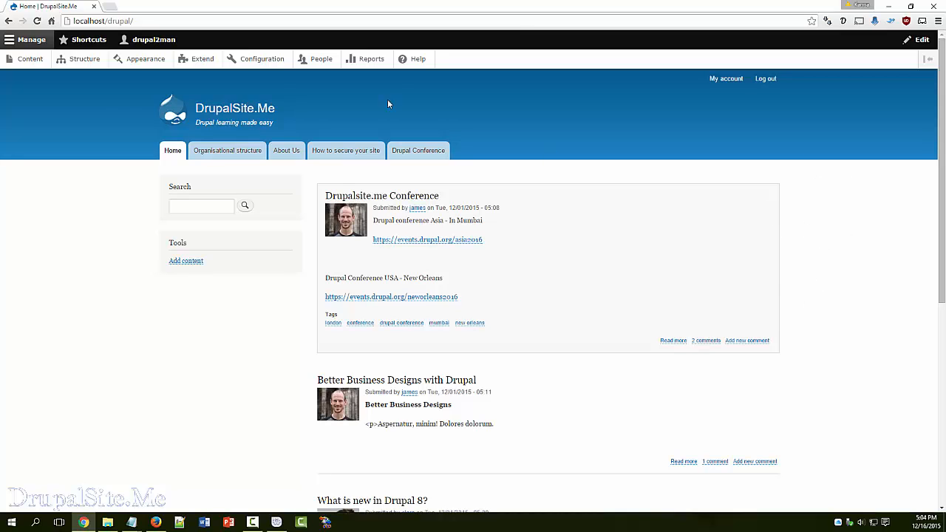
- Open the list of blocks that can be placed in the Sidebar second region of the Bartik block layout
click(81, 60)
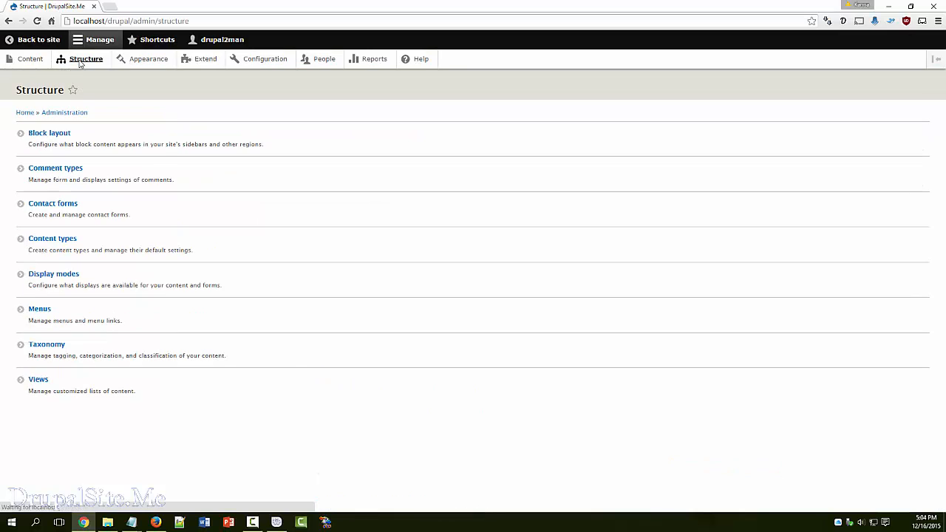
click(50, 136)
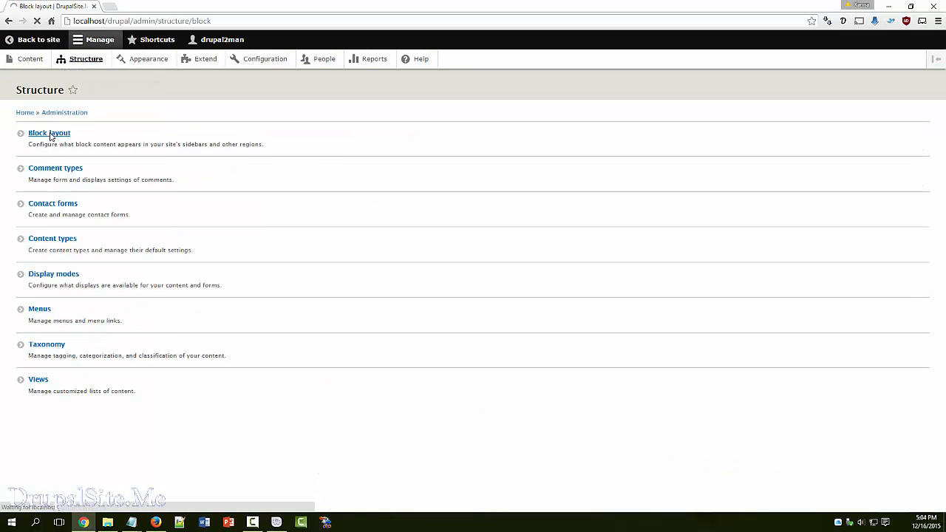
scroll(924, 185, down, 3)
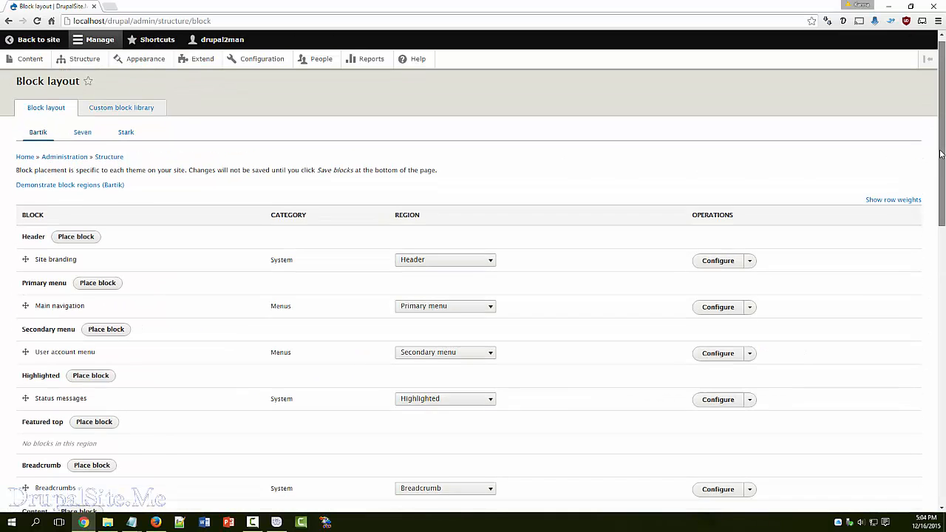
scroll(923, 240, down, 1)
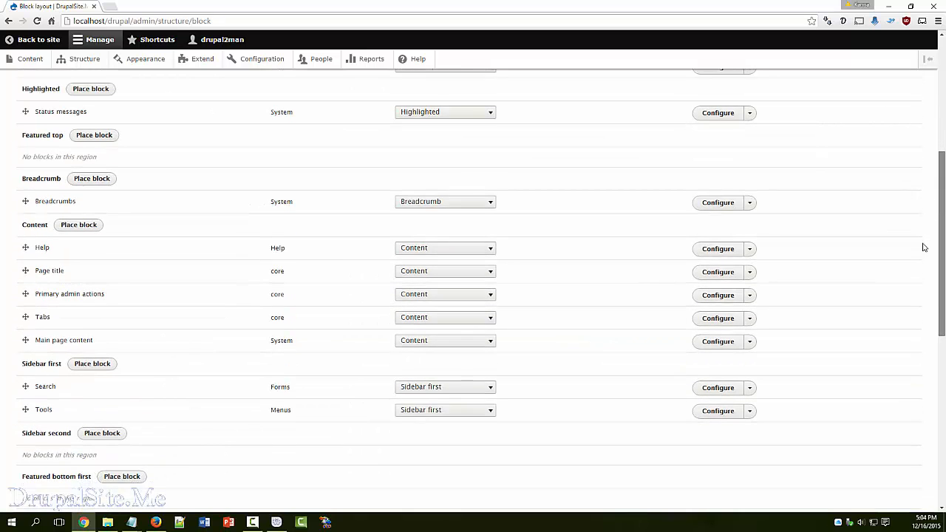
scroll(922, 246, down, 2)
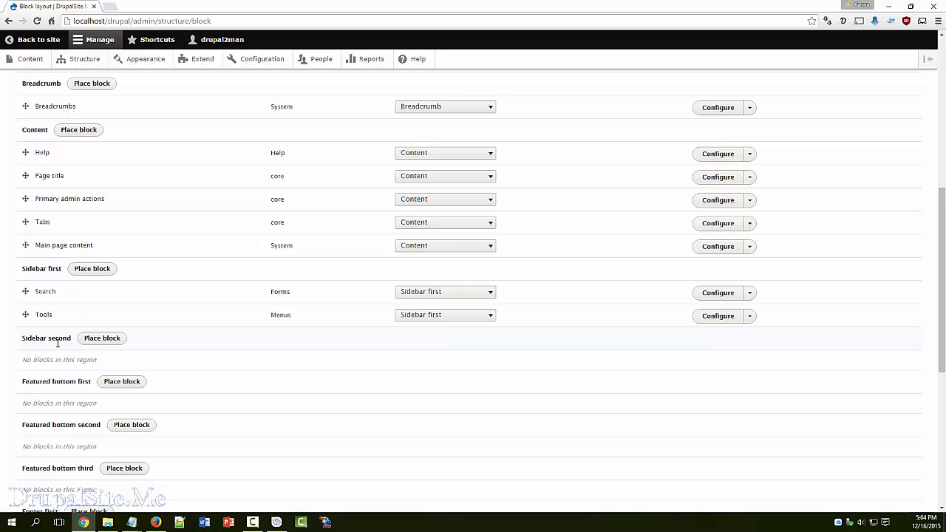
click(105, 340)
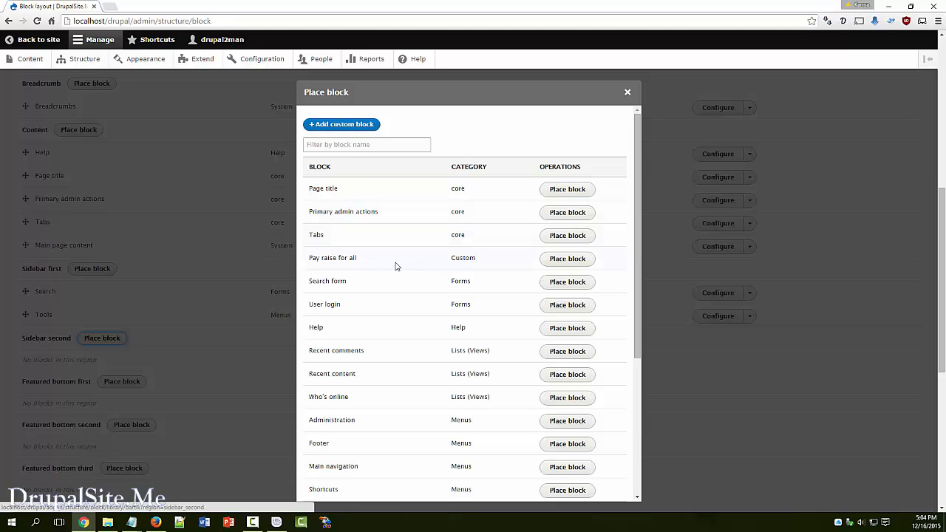
- Place the "Pay raise for all" block in Sidebar second, review its page and role visibility, and save it without restrictions
click(566, 259)
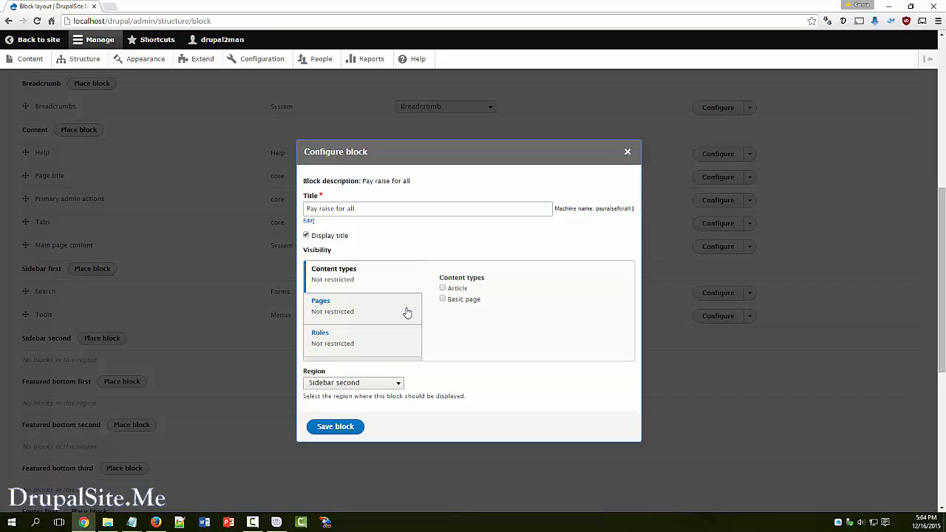
click(342, 310)
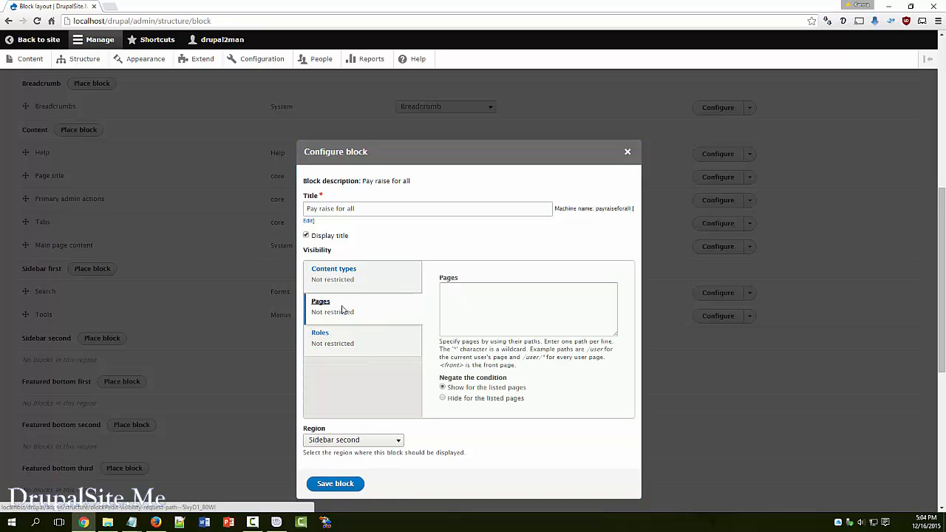
click(354, 342)
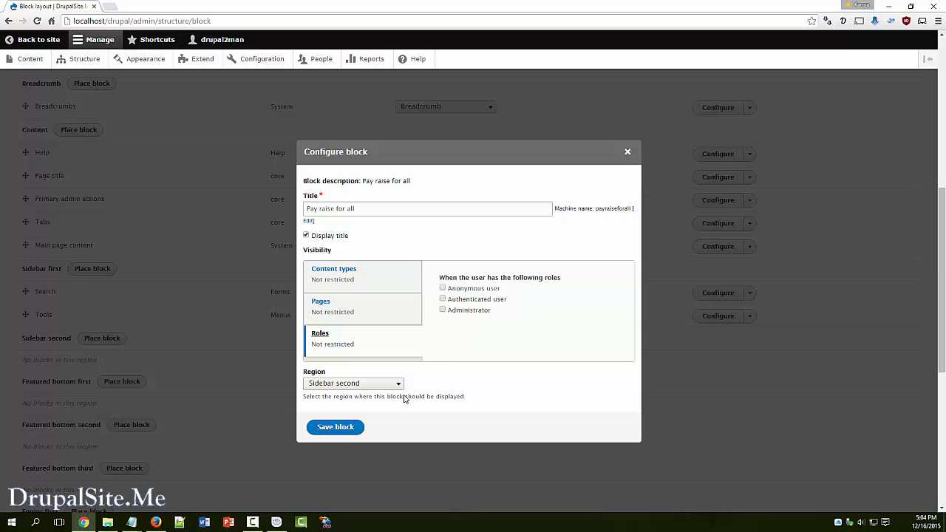
click(335, 429)
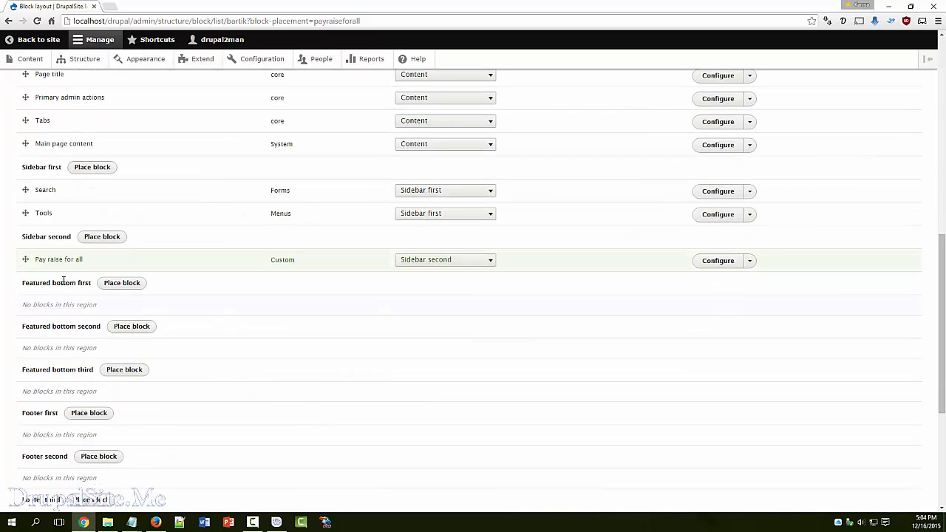
- Return to the site's home page to view the placed "Pay raise for all" block
scroll(269, 349, up, 6)
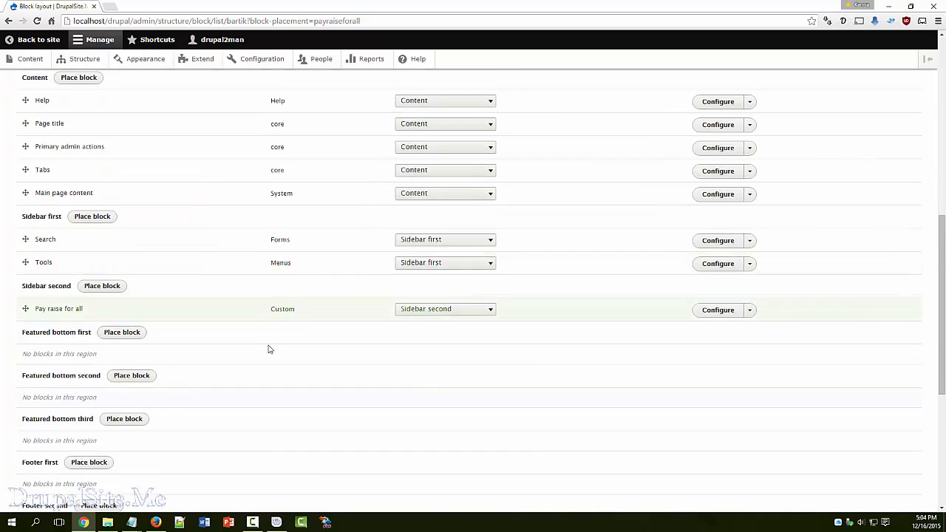
scroll(269, 349, up, 2)
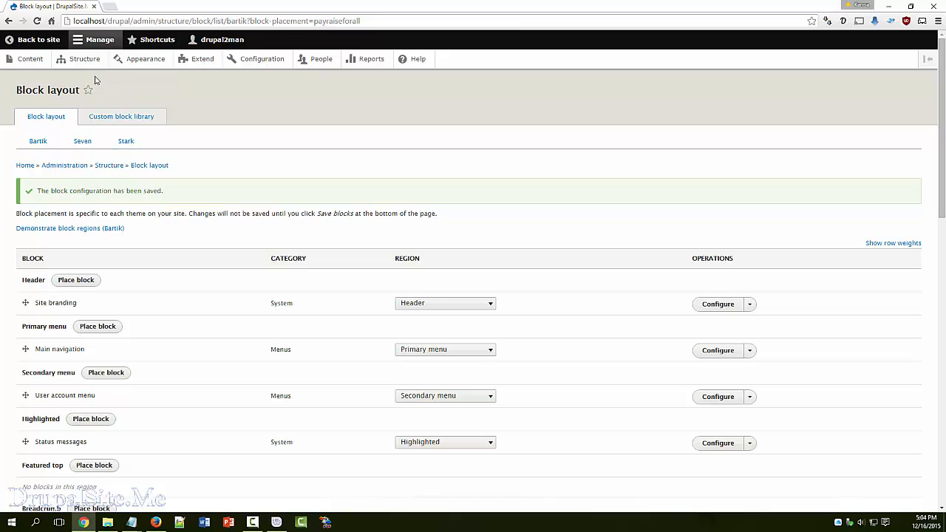
click(43, 40)
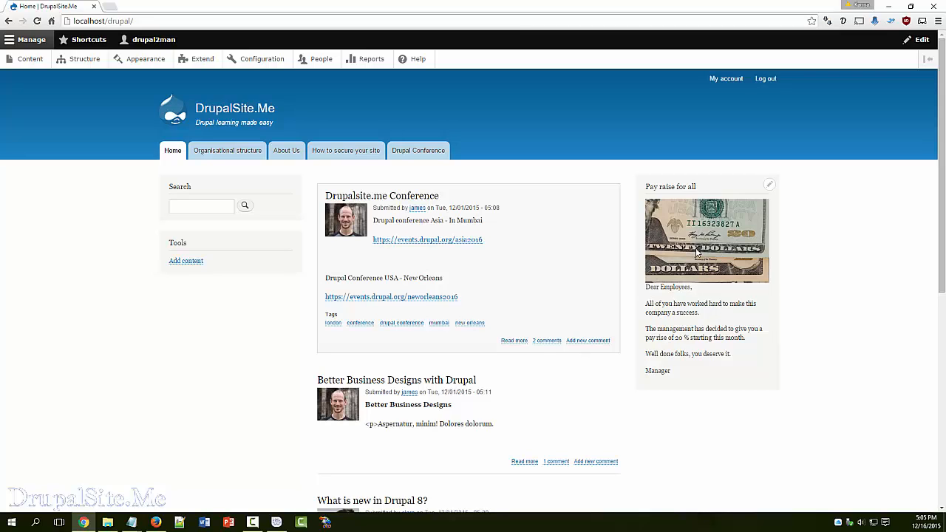
- Open quick editing for the "Pay raise for all" block on the home page and close it without changes
click(769, 187)
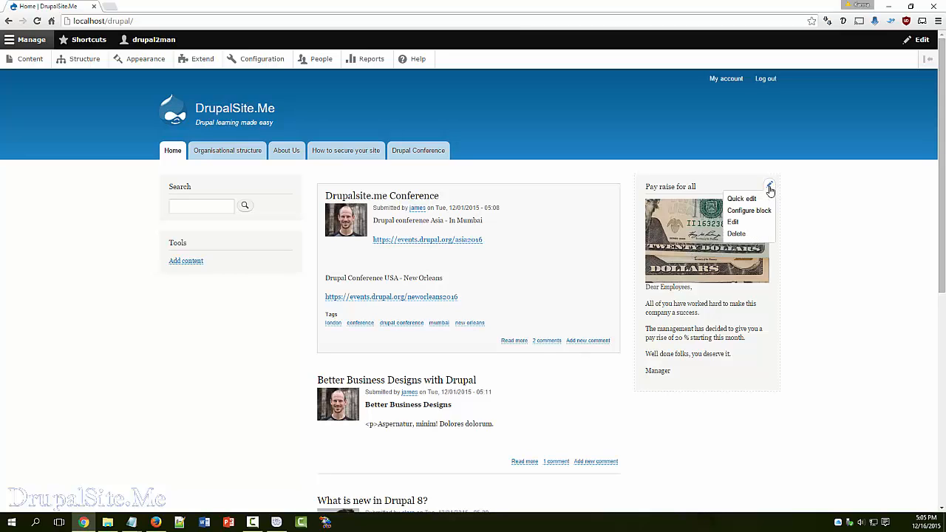
click(741, 199)
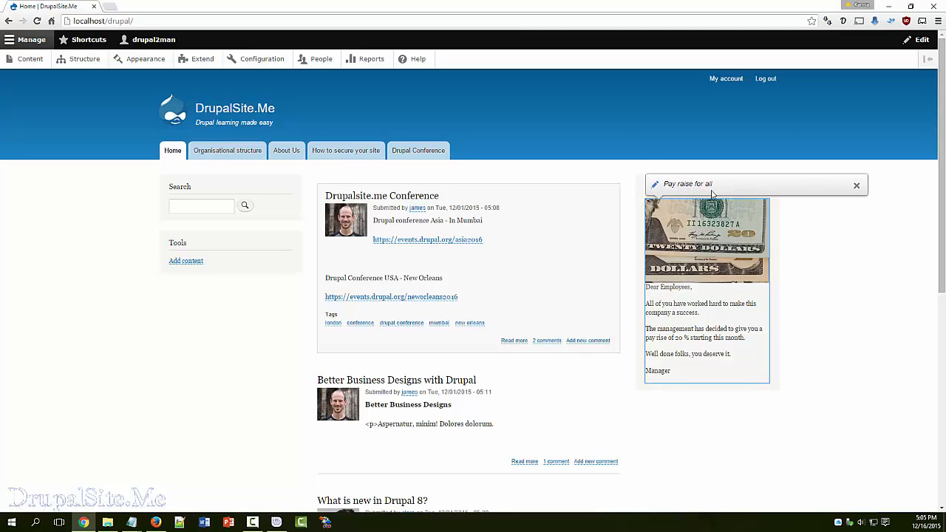
click(856, 187)
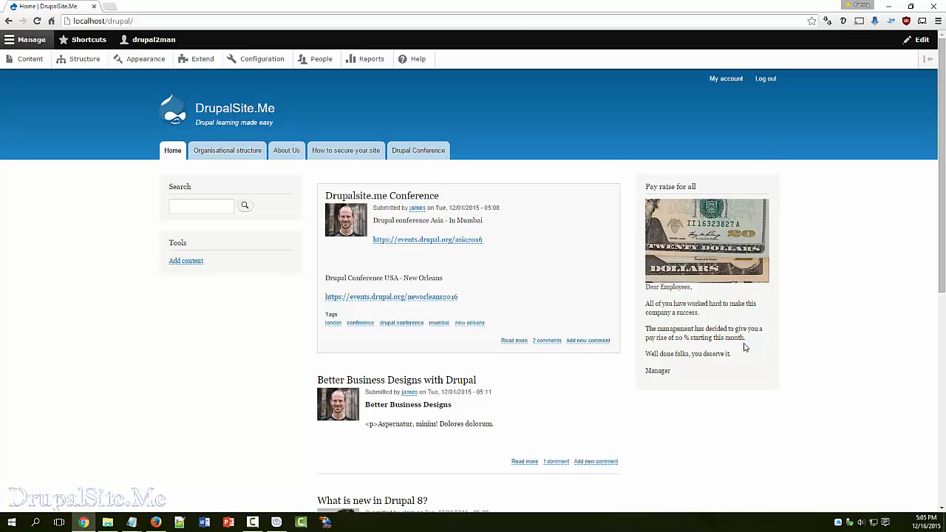
- Check the block on the Organisational structure, About Us and How to secure your site pages, ending on the home page
click(230, 153)
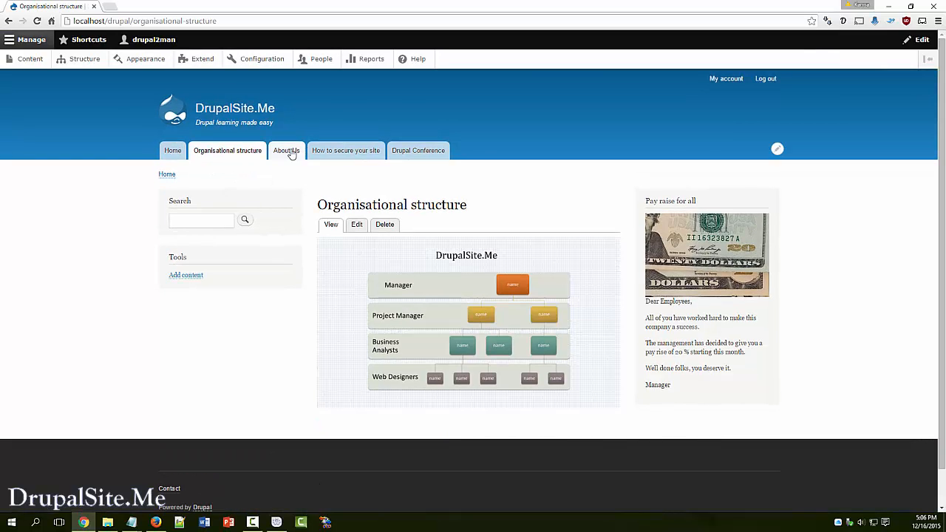
click(287, 151)
click(337, 150)
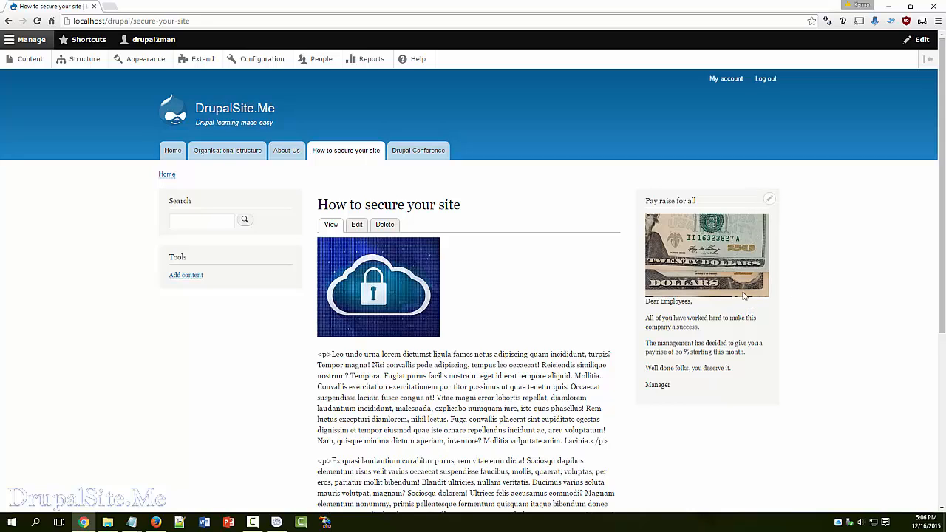
click(231, 111)
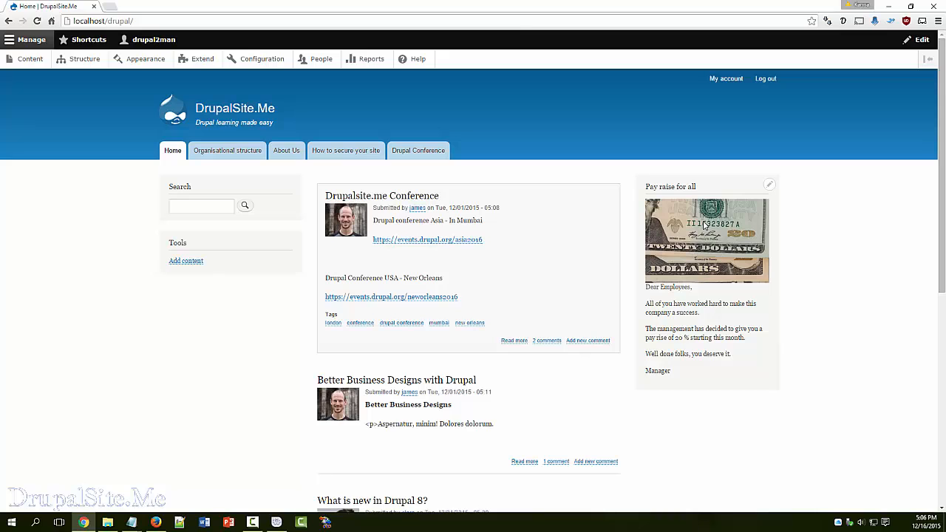
- Open the configuration of the "Pay raise for all" block placed in Sidebar second of the block layout
click(83, 63)
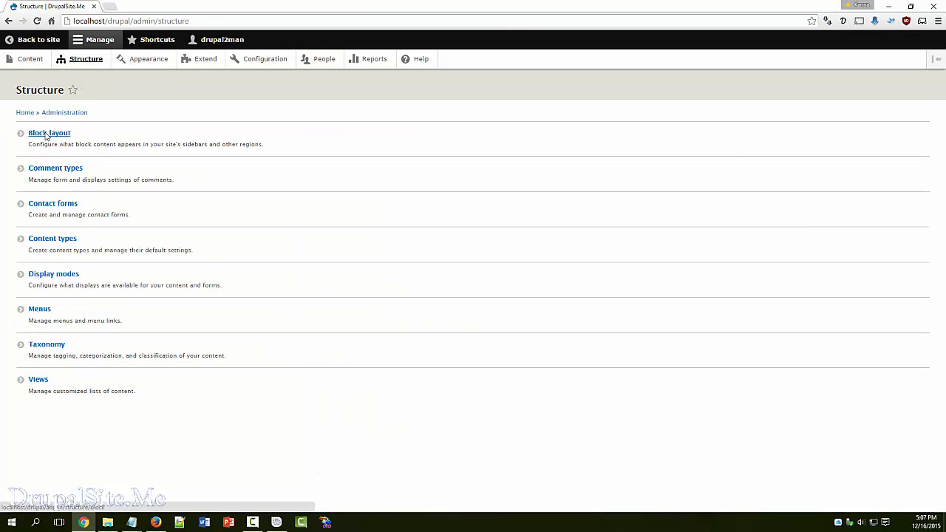
click(46, 136)
scroll(197, 221, down, 5)
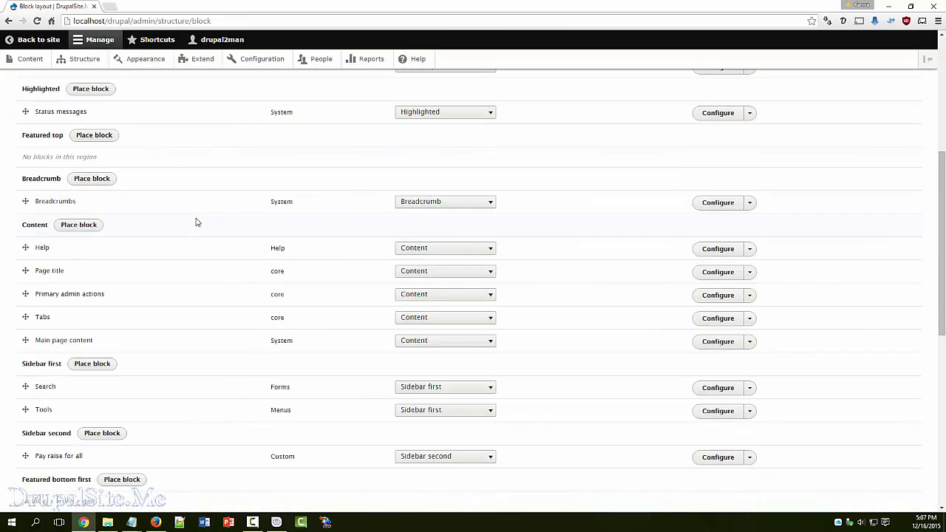
scroll(132, 264, down, 2)
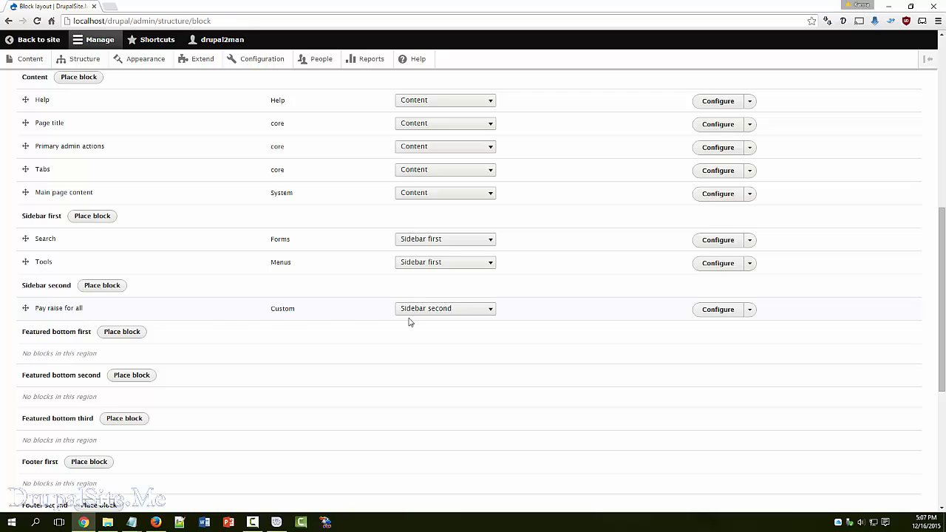
click(718, 310)
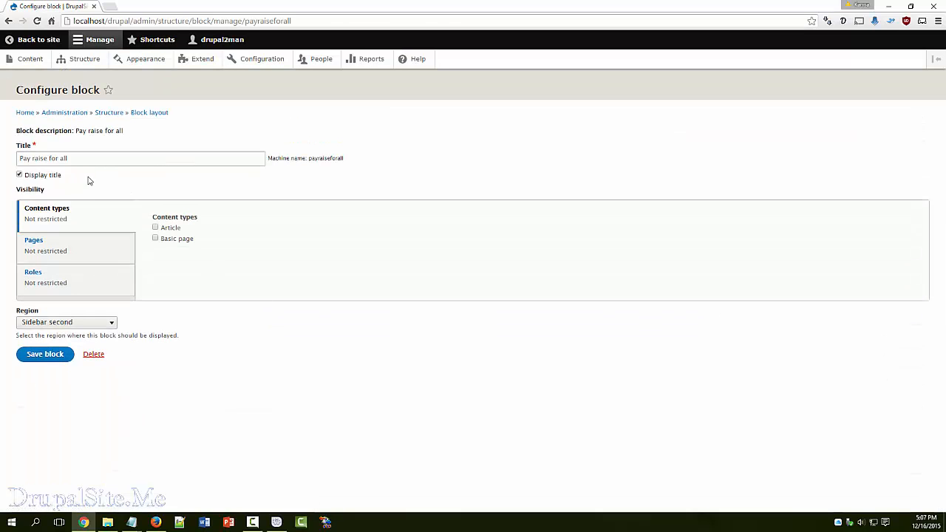
- Restrict the block's page visibility to show only on <front> and save the block
click(31, 245)
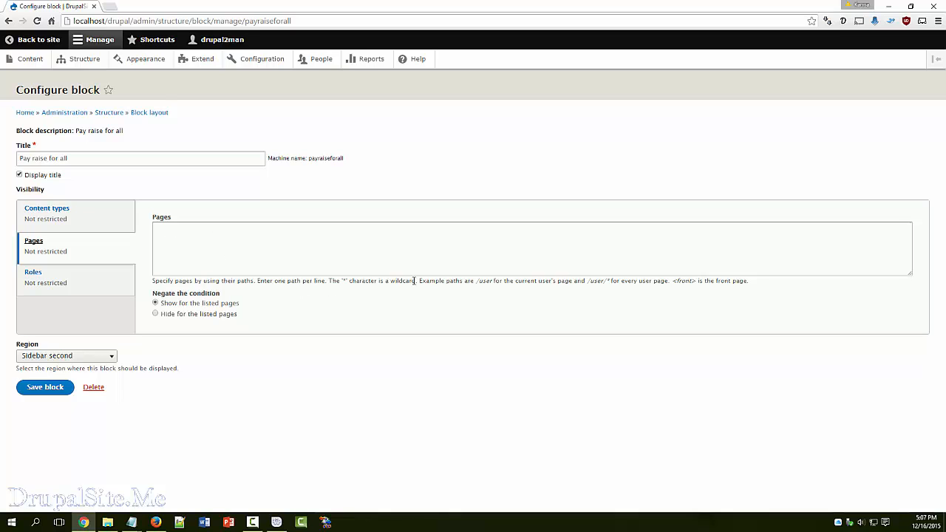
click(173, 229)
text(<)
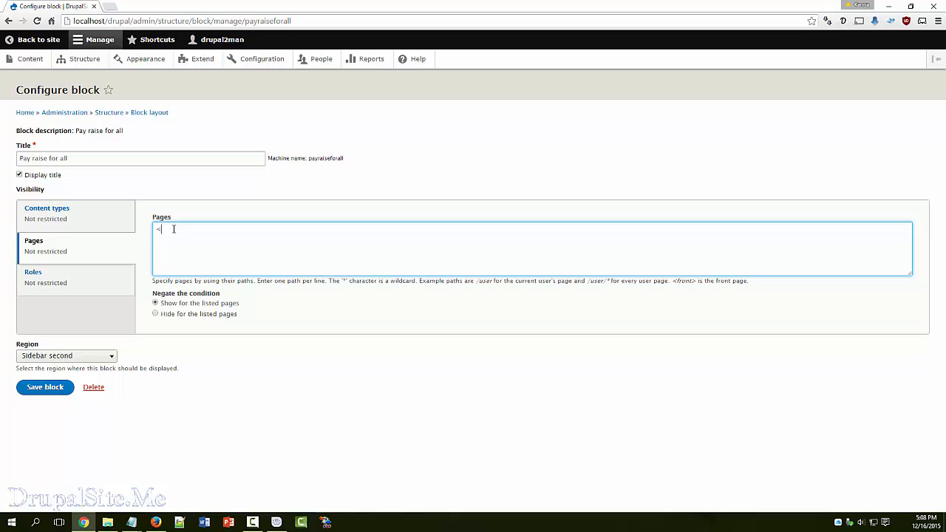
text(front>)
click(45, 388)
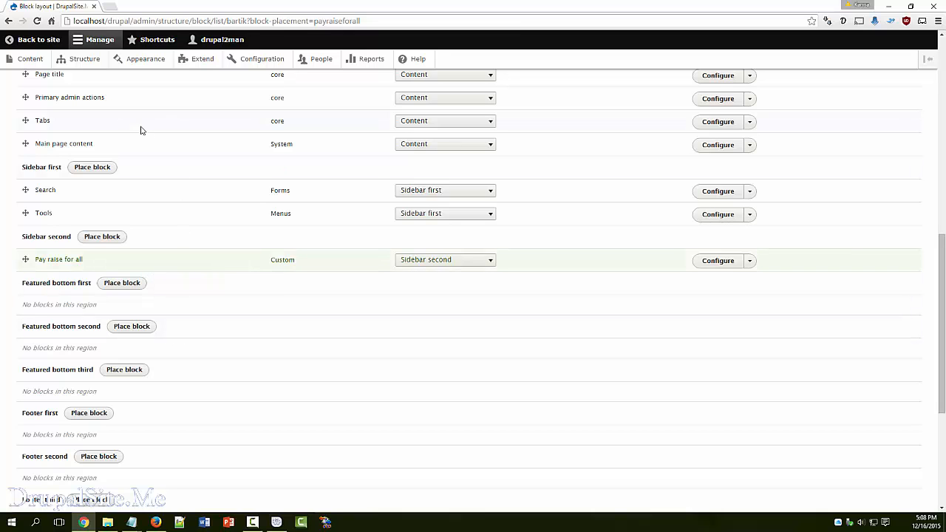
- Check where the block appears on the home, Organisational structure, About Us and How to secure your site pages, and return home
click(44, 43)
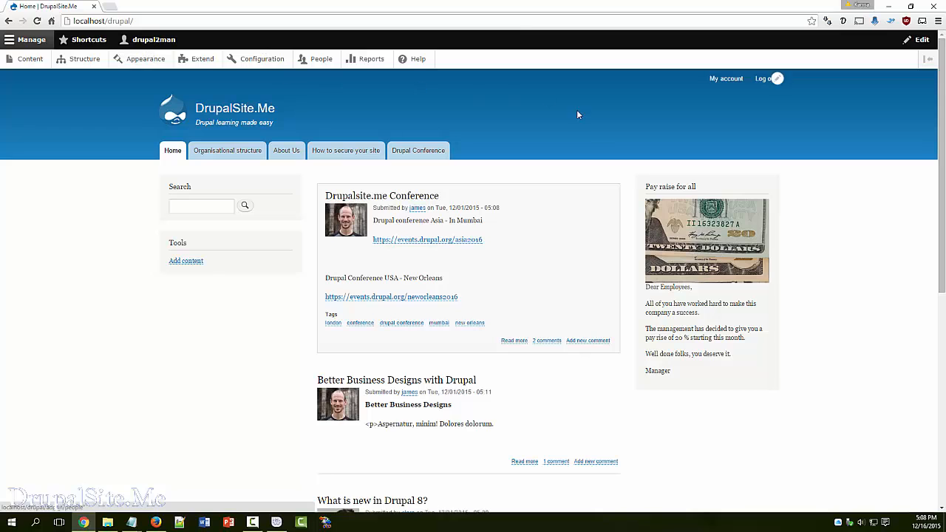
click(223, 113)
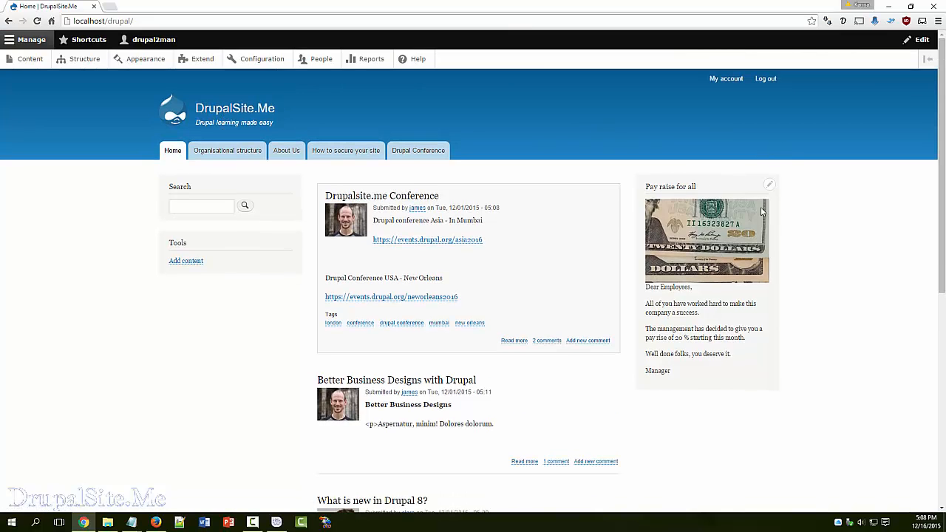
click(229, 153)
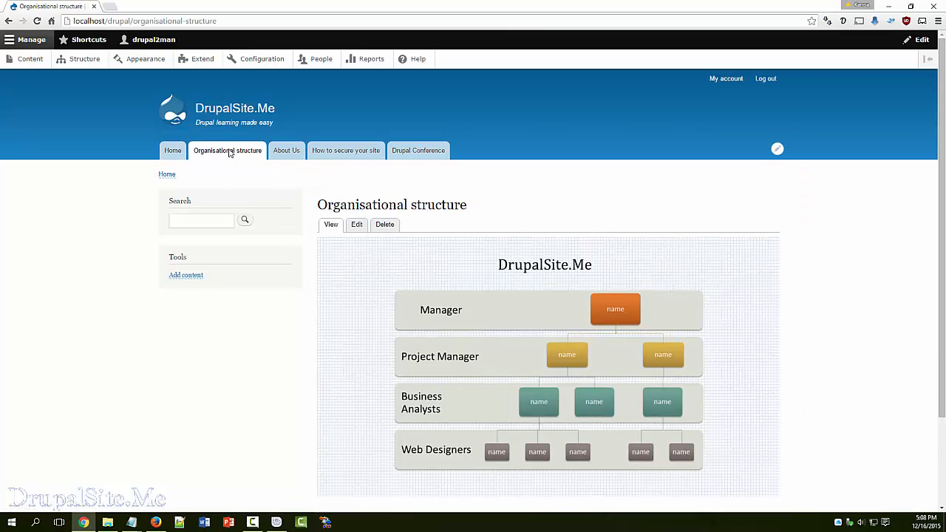
click(289, 156)
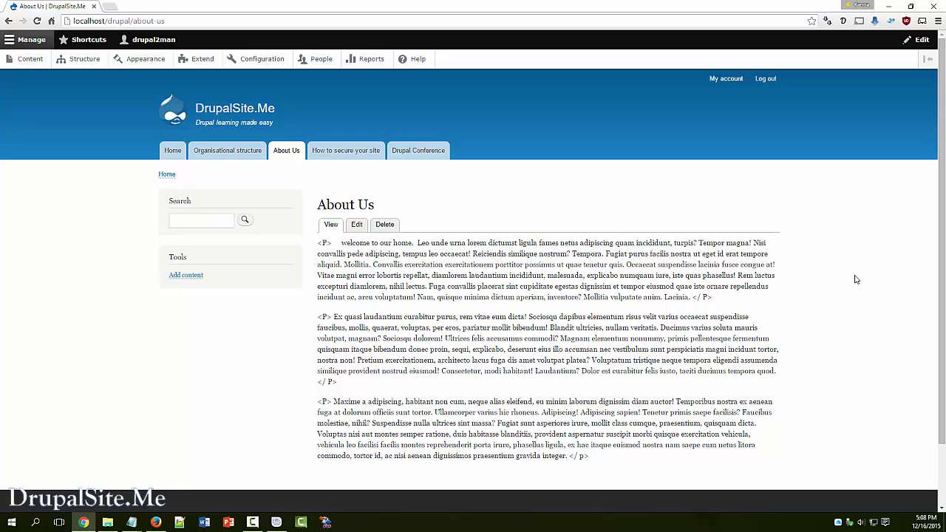
click(368, 153)
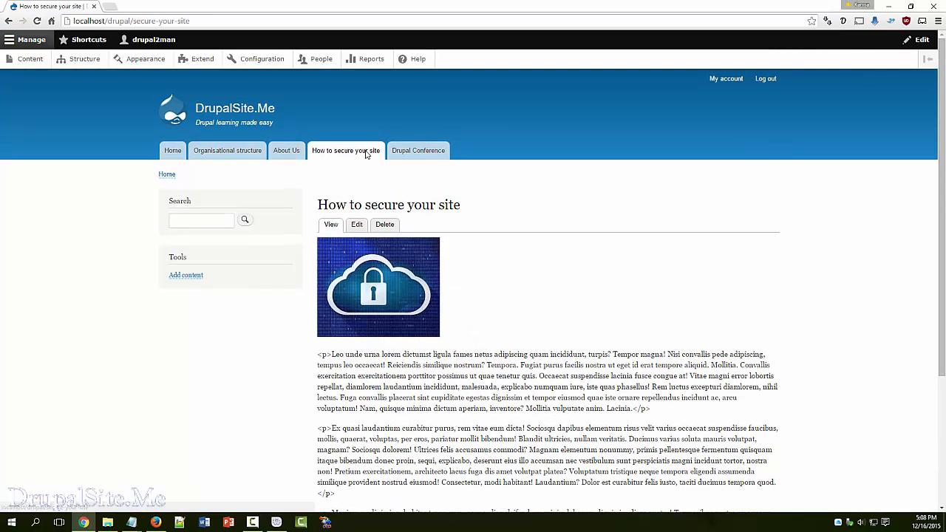
click(221, 110)
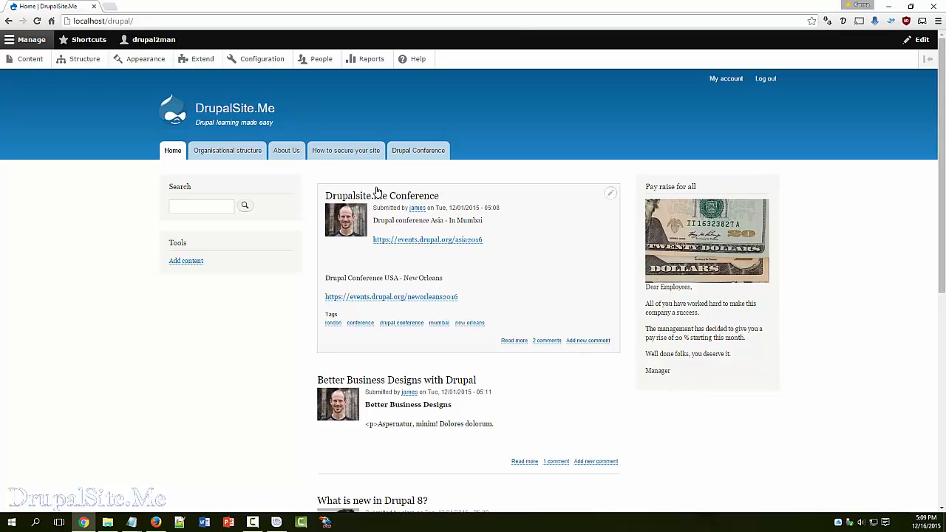
- Go back to the block layout and reopen the "Pay raise for all" block's configuration
click(66, 61)
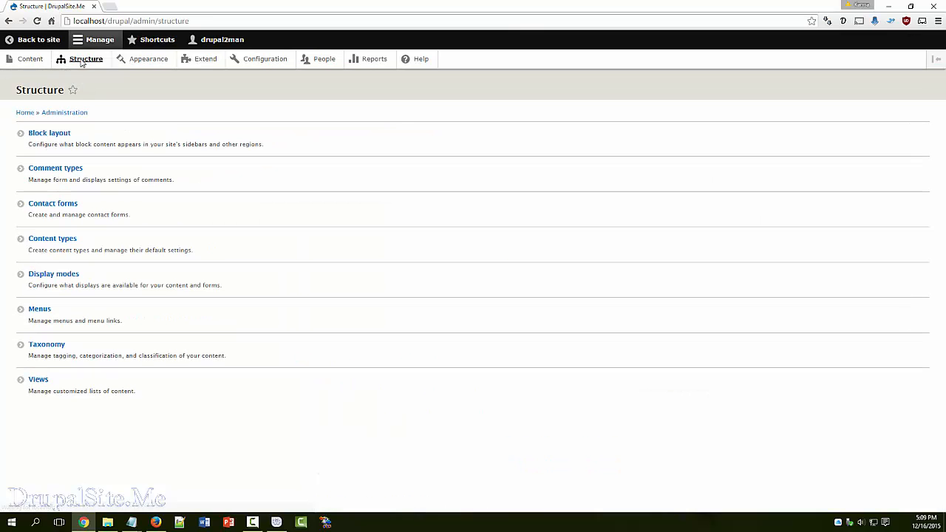
click(51, 133)
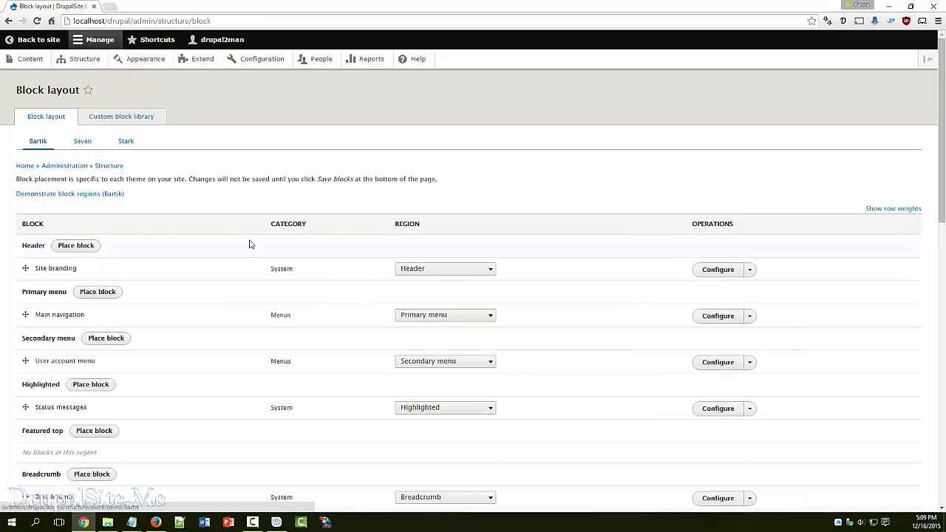
scroll(248, 243, down, 3)
scroll(249, 243, down, 1)
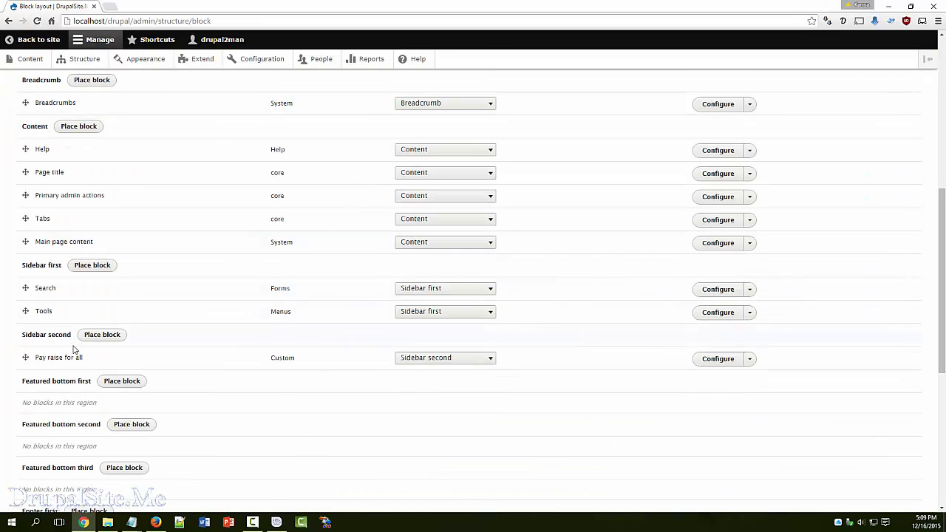
click(720, 361)
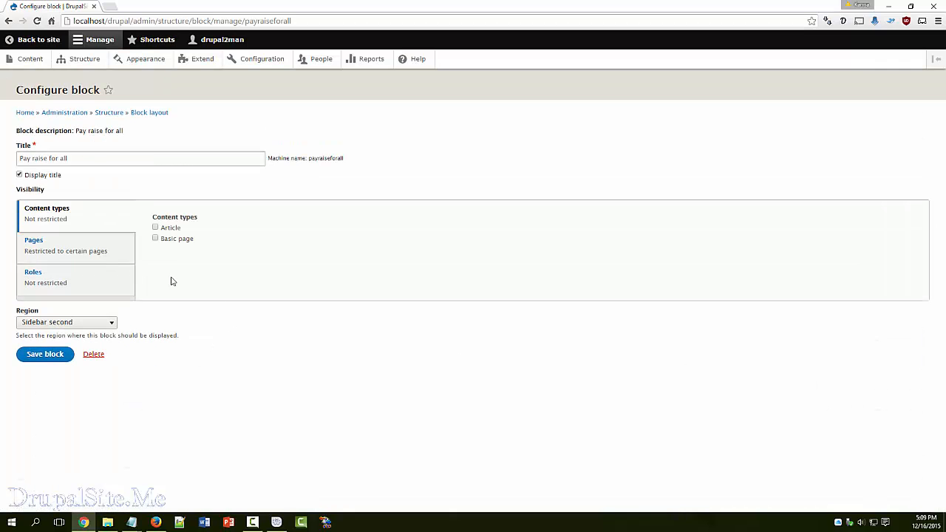
- Review the block's page and content type visibility, restrict its roles to Authenticated user, and save the block
click(34, 244)
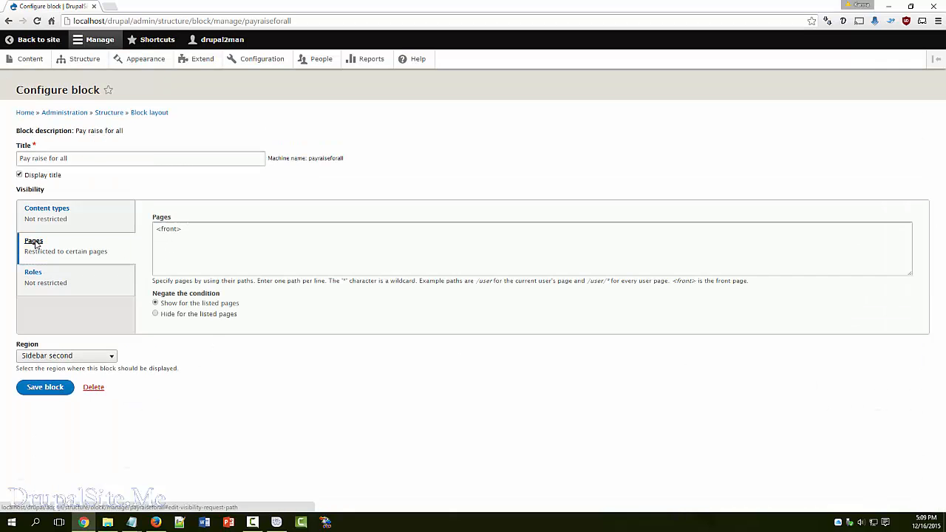
click(35, 275)
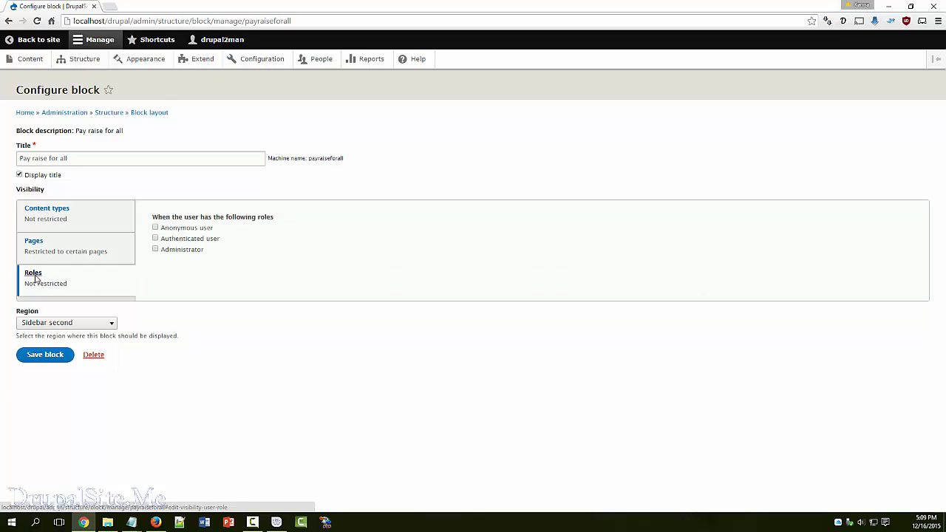
click(155, 238)
click(49, 214)
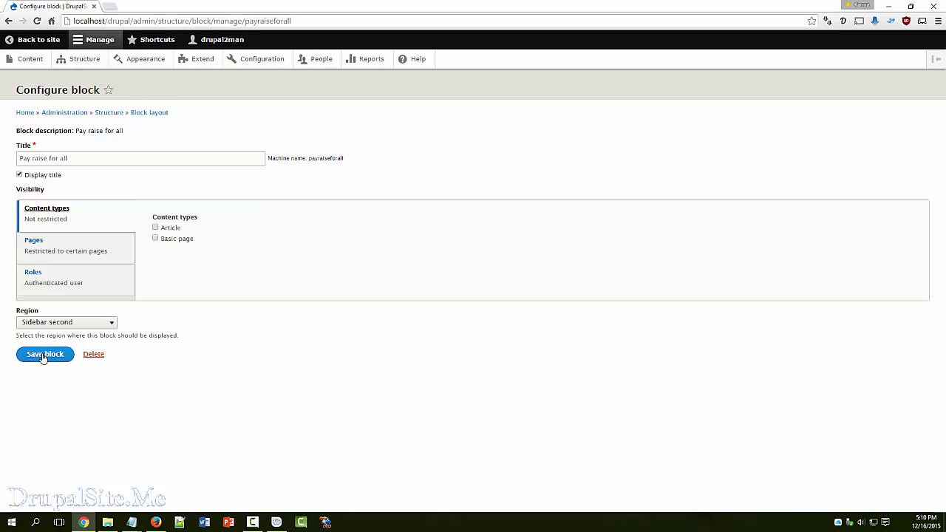
click(100, 283)
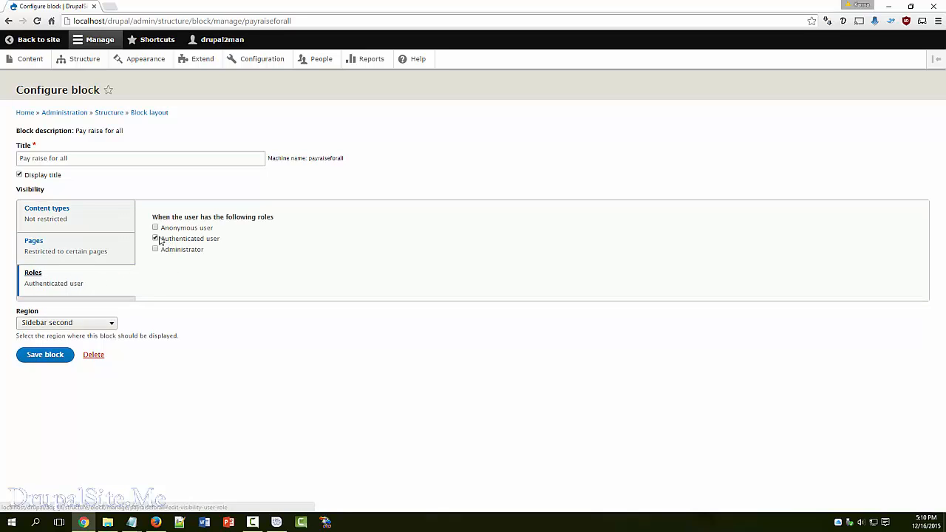
click(44, 357)
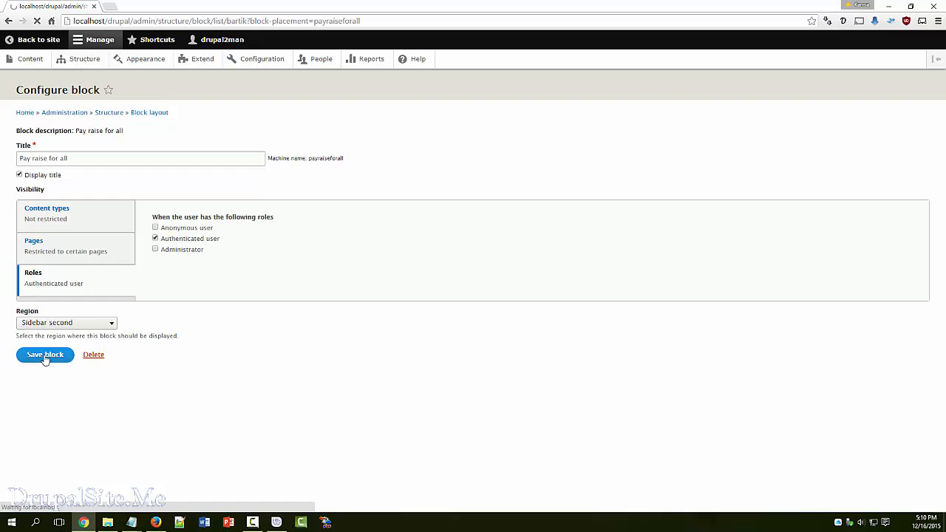
- View the home page while logged in, and switch to Firefox to reload the logged-out home page for comparison
click(34, 39)
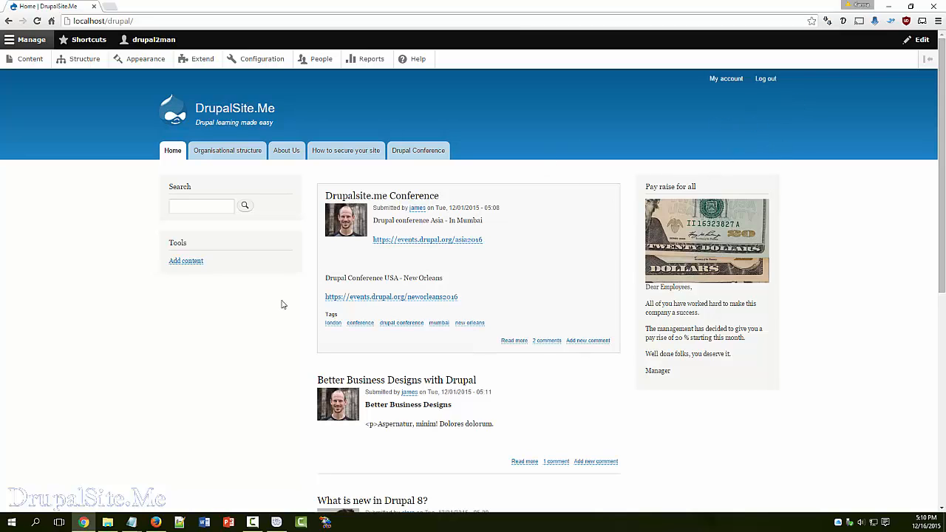
click(158, 522)
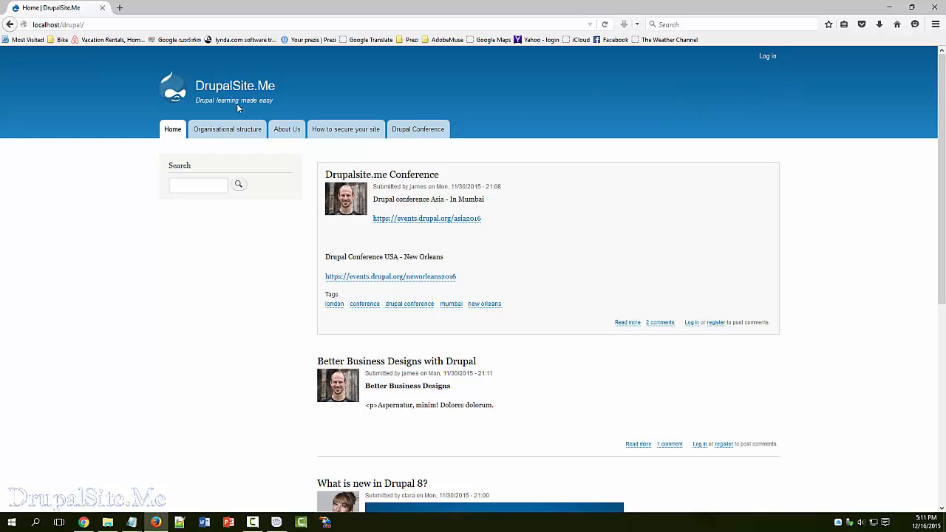
click(604, 25)
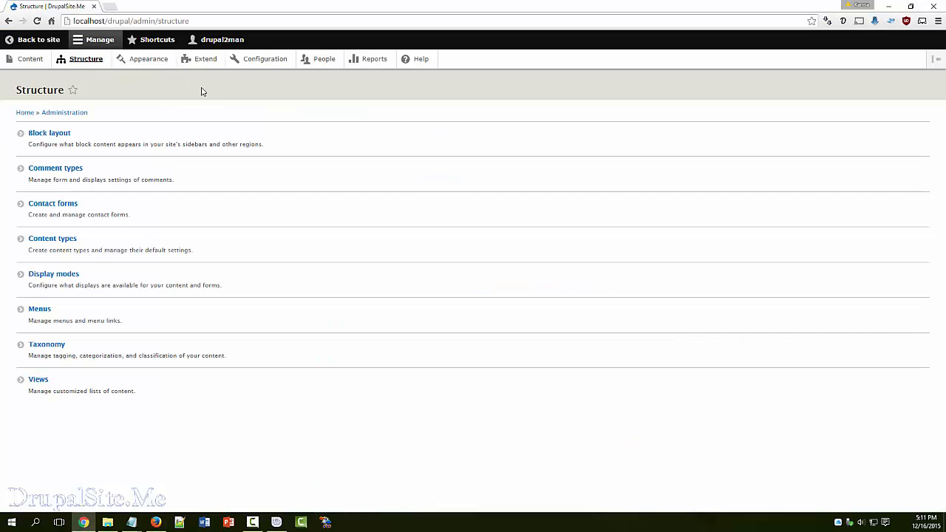
- Reopen the "Pay raise for all" block's configuration in Chrome from the block layout and review its page and role visibility settings
click(55, 136)
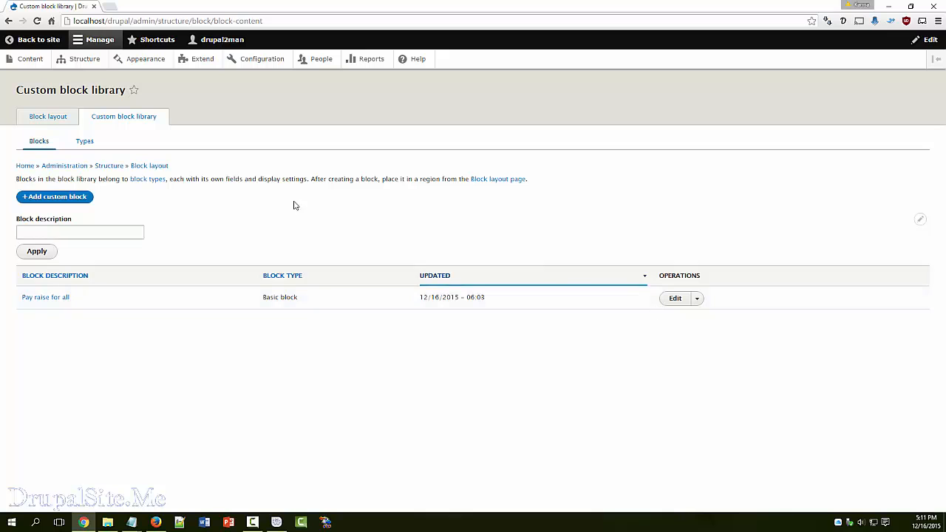
click(57, 125)
scroll(316, 308, down, 3)
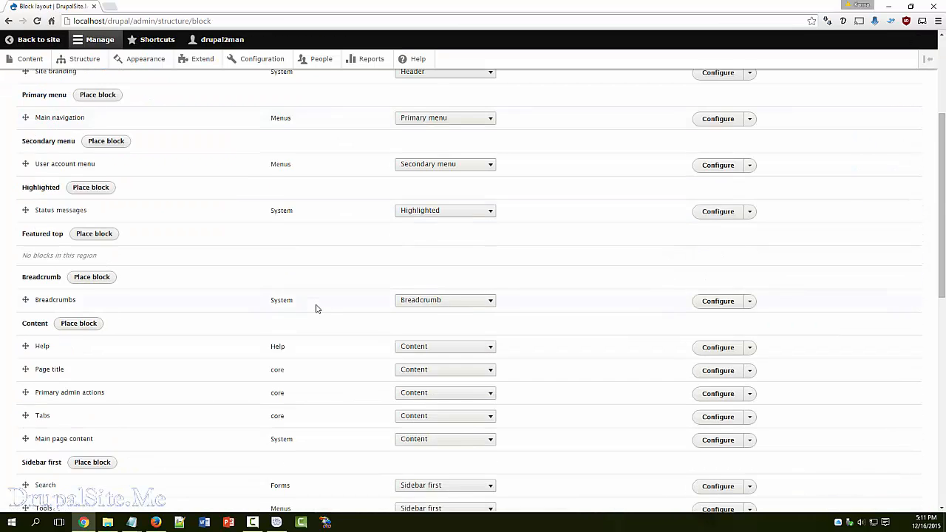
scroll(316, 308, down, 3)
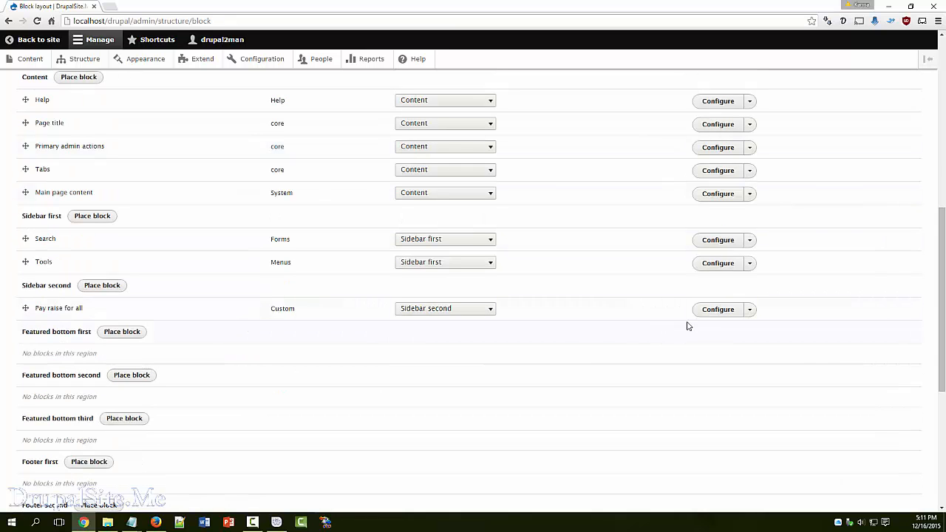
click(729, 314)
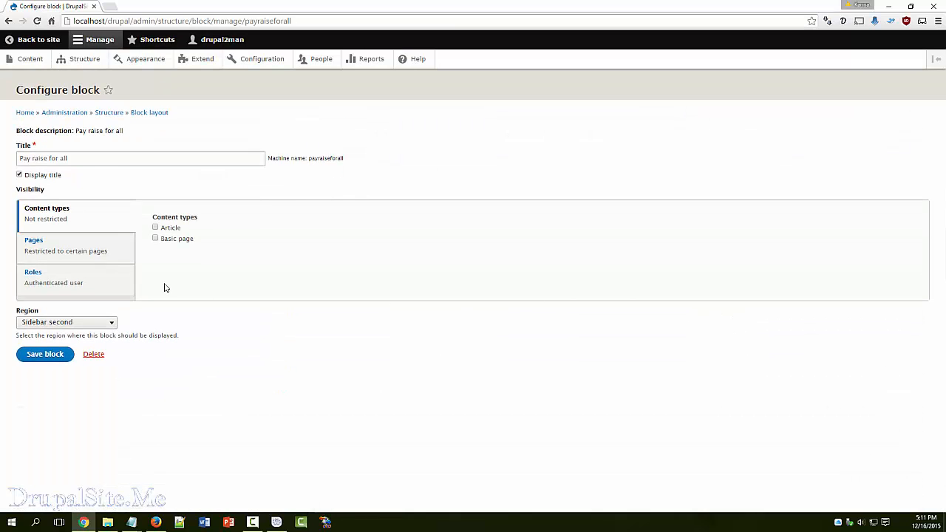
click(51, 250)
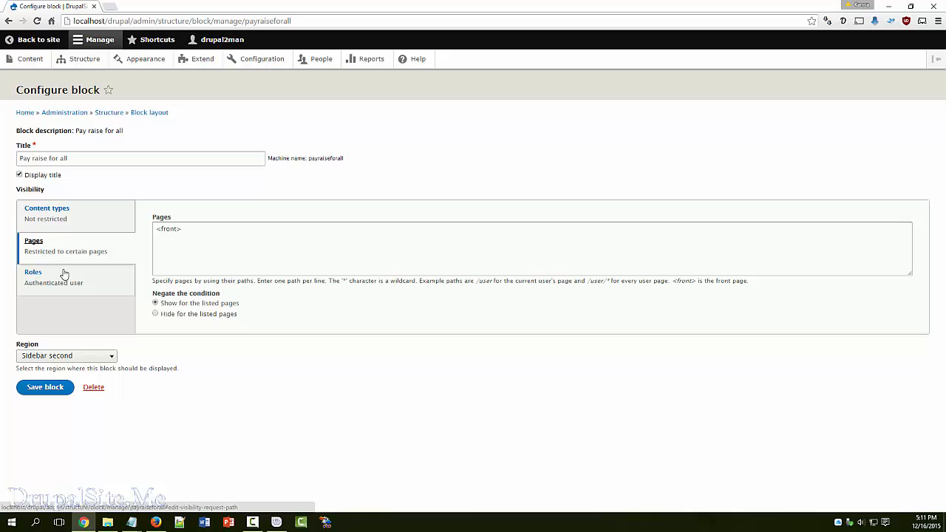
click(87, 283)
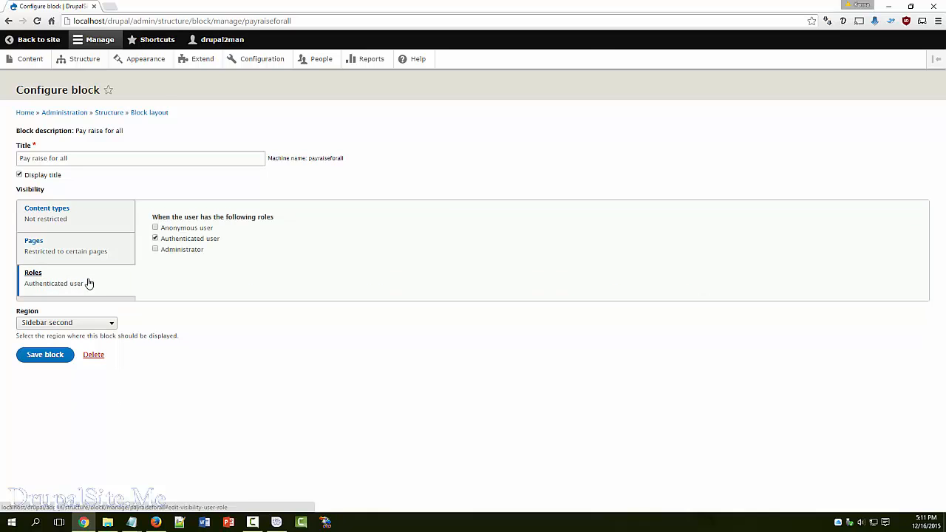